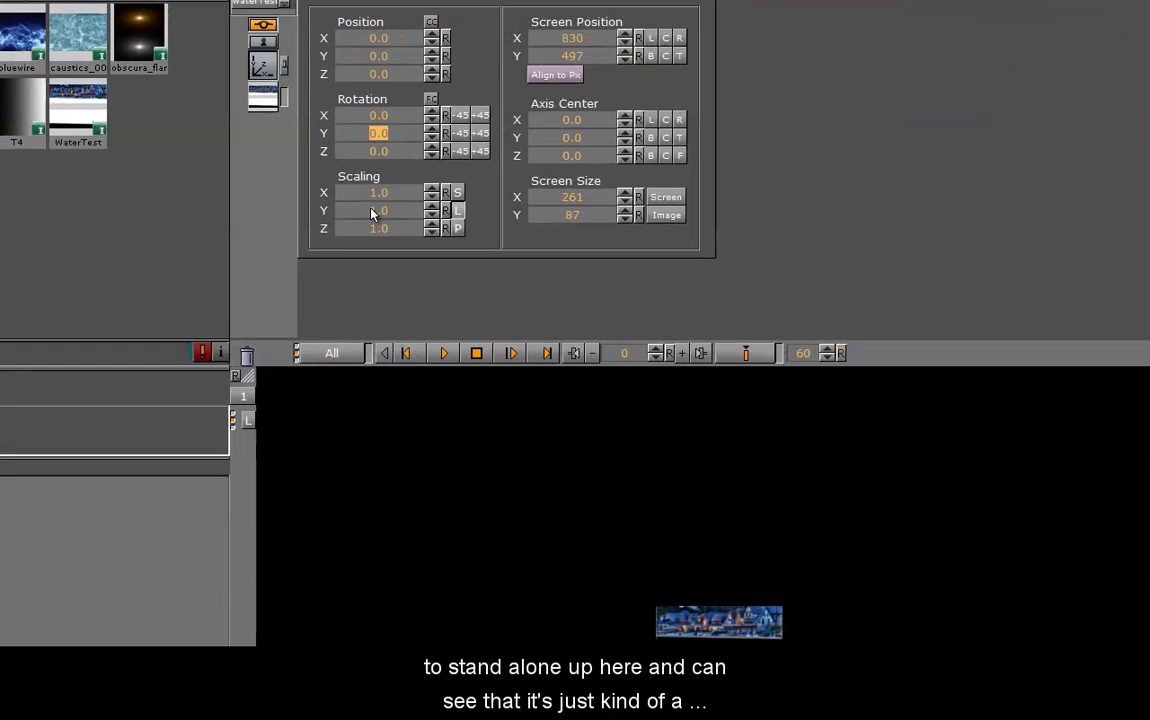
# Scale the WaterTest image uniformly to 7.44 at Y position 86, and open its image properties
pyautogui.moveTo(366, 191); pyautogui.dragTo(901, 190)
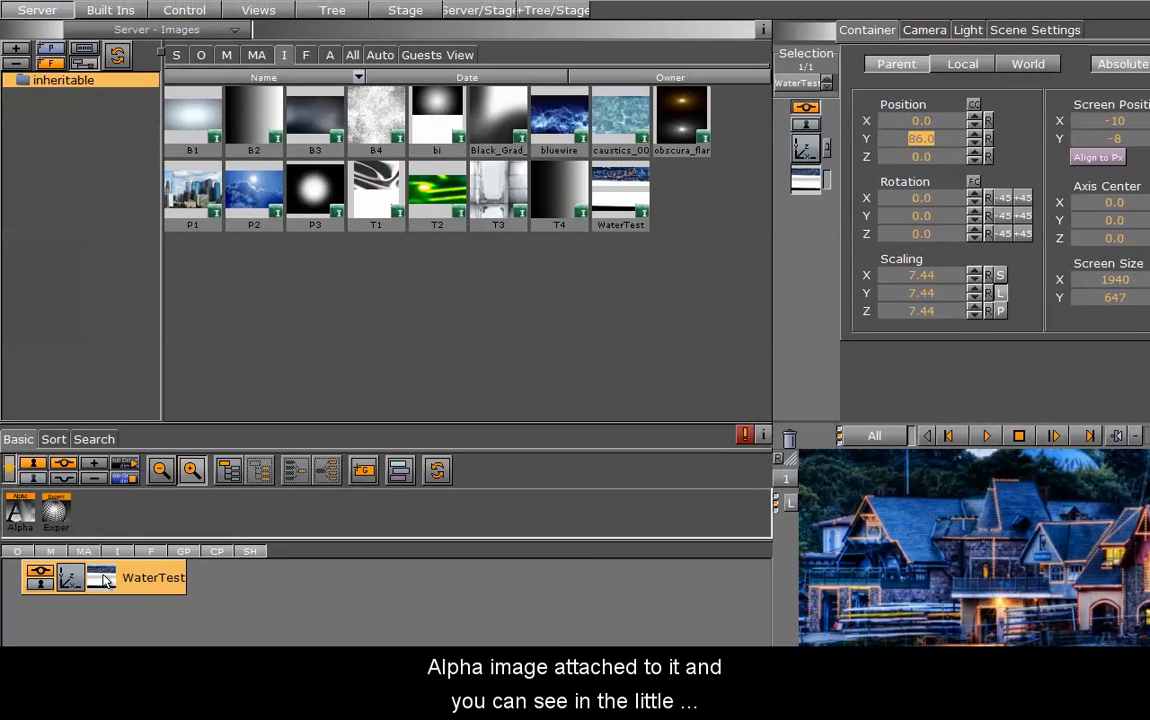
pyautogui.click(103, 578)
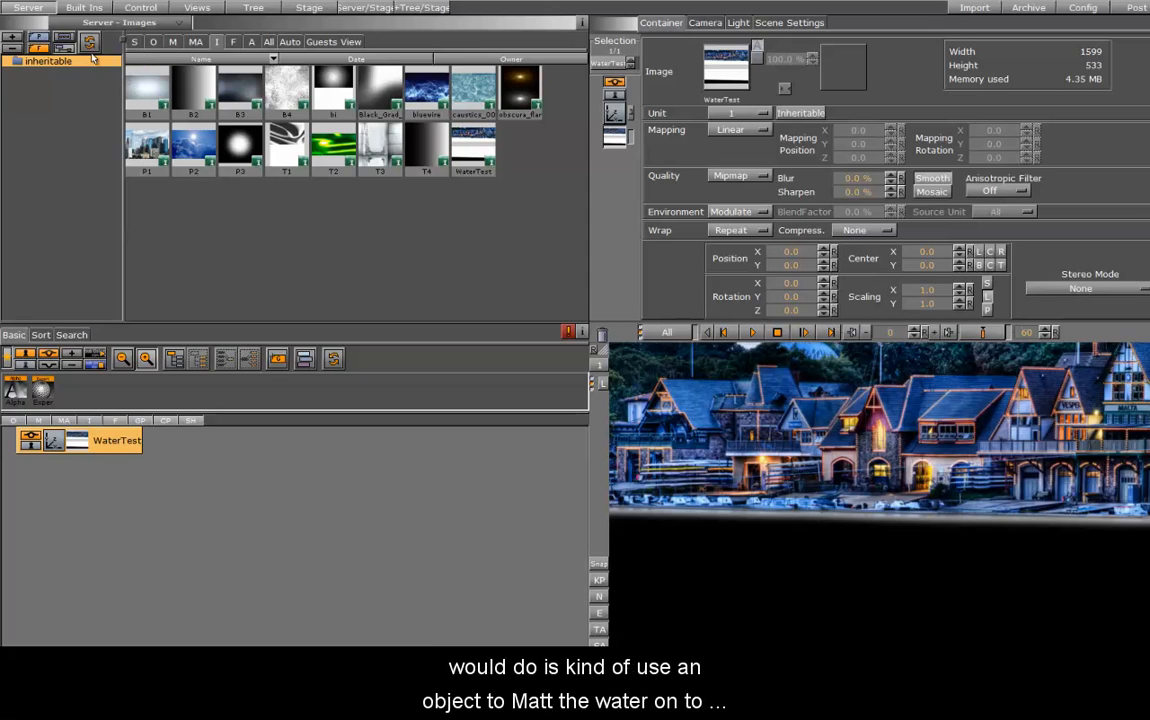
# Add a Fade Rectangle geometry as its own container below WaterTest in the scene tree and open its properties
pyautogui.click(81, 8)
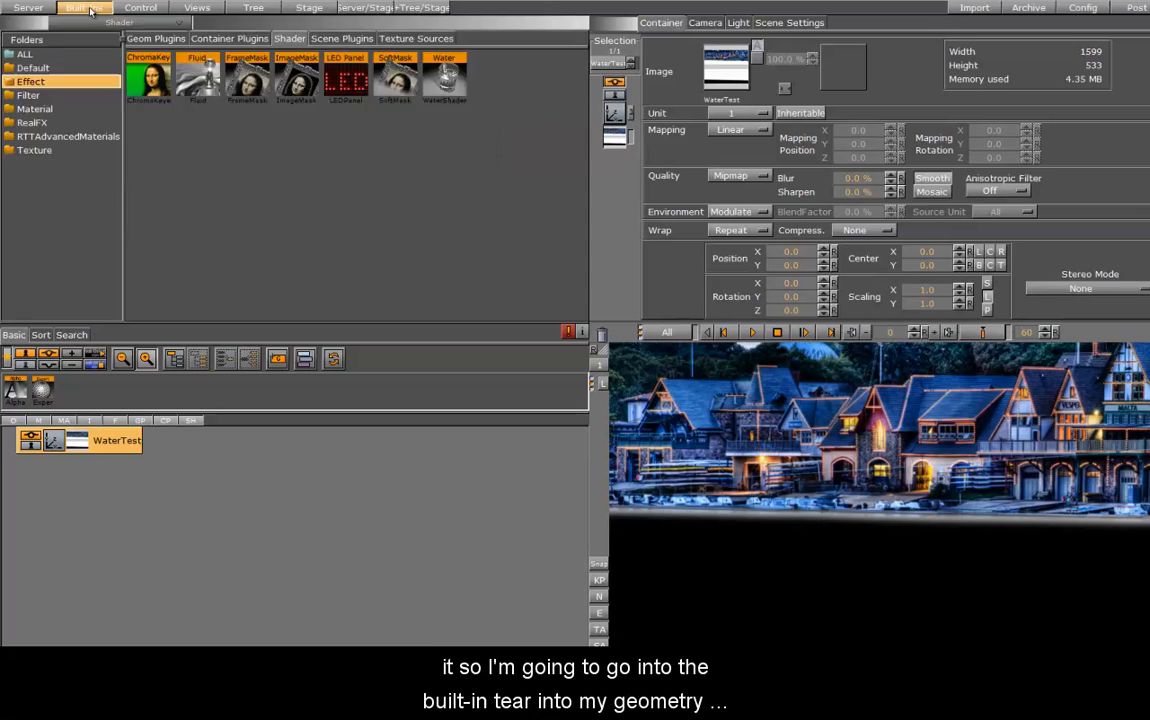
pyautogui.click(155, 38)
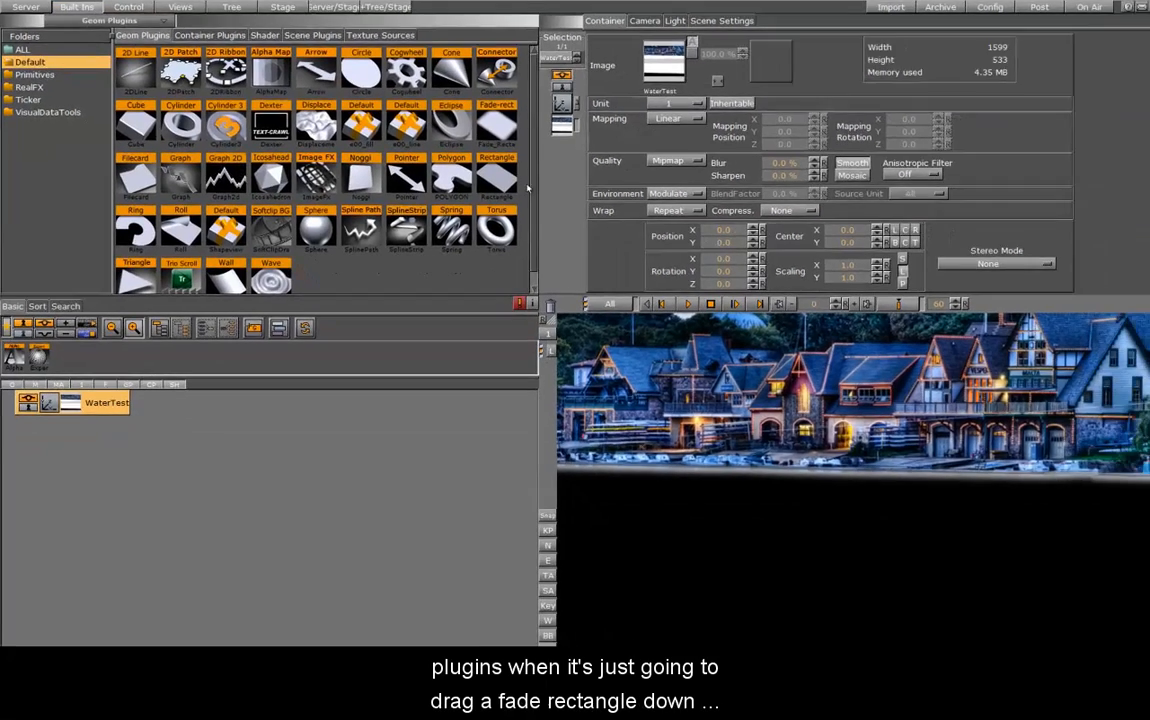
pyautogui.moveTo(538, 135); pyautogui.dragTo(97, 509)
pyautogui.moveTo(85, 448); pyautogui.dragTo(86, 424)
pyautogui.click(67, 411)
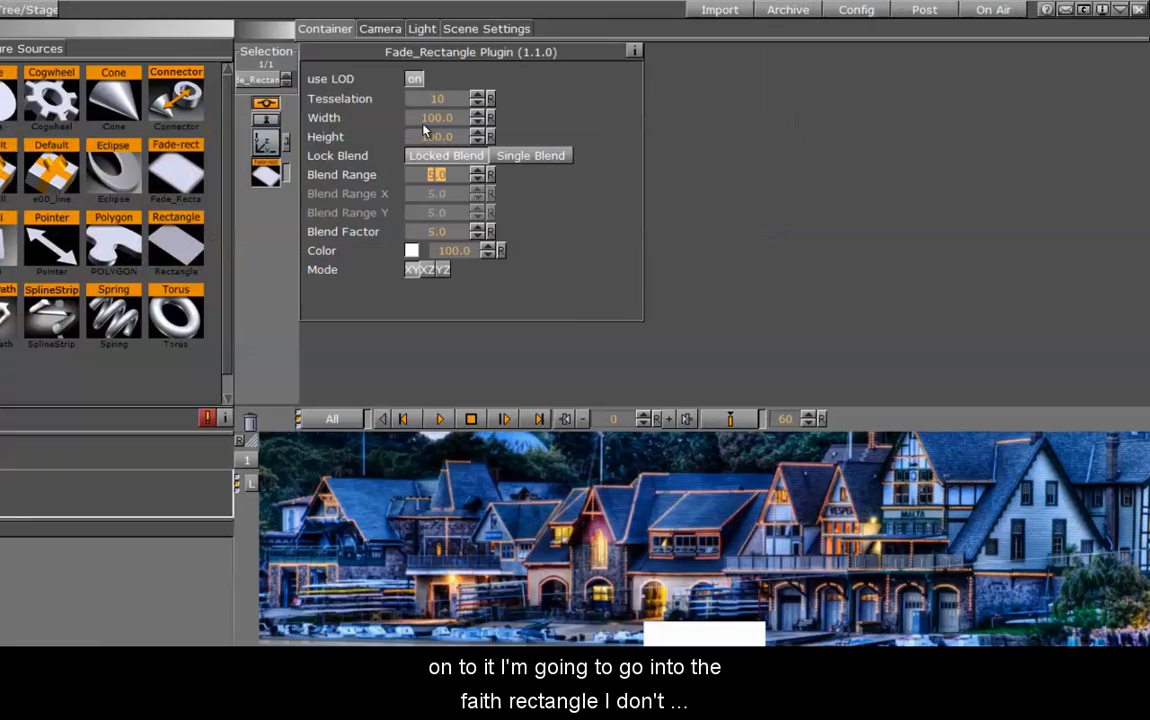
# Set the fade rectangle's width to 800 and its height to 300
pyautogui.click(652, 84)
pyautogui.write('700')
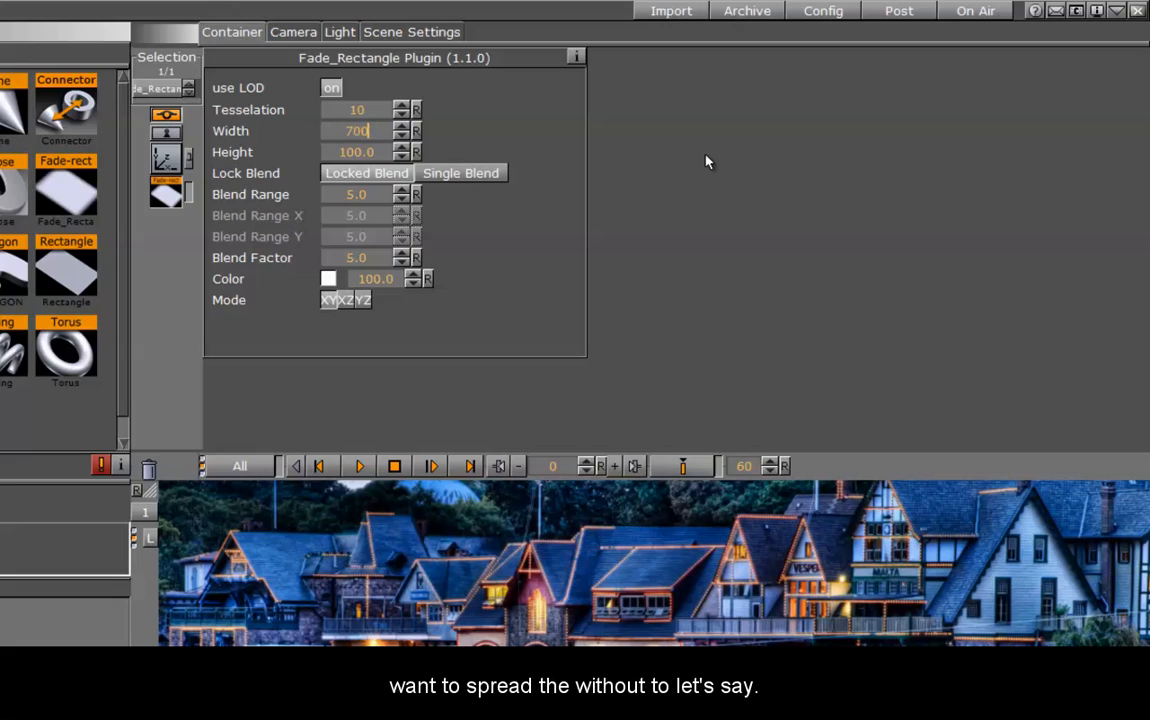
pyautogui.press('Return')
pyautogui.write('800')
pyautogui.press('Return')
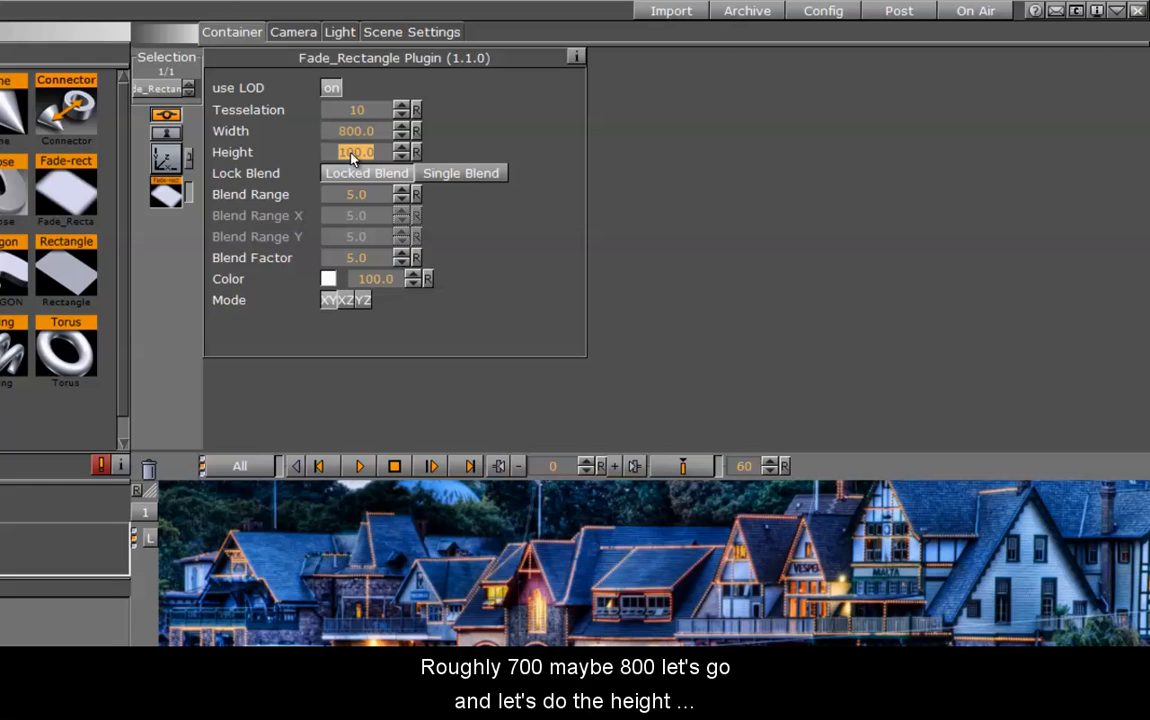
pyautogui.write('500')
pyautogui.press('Return')
pyautogui.write('300')
pyautogui.press('Return')
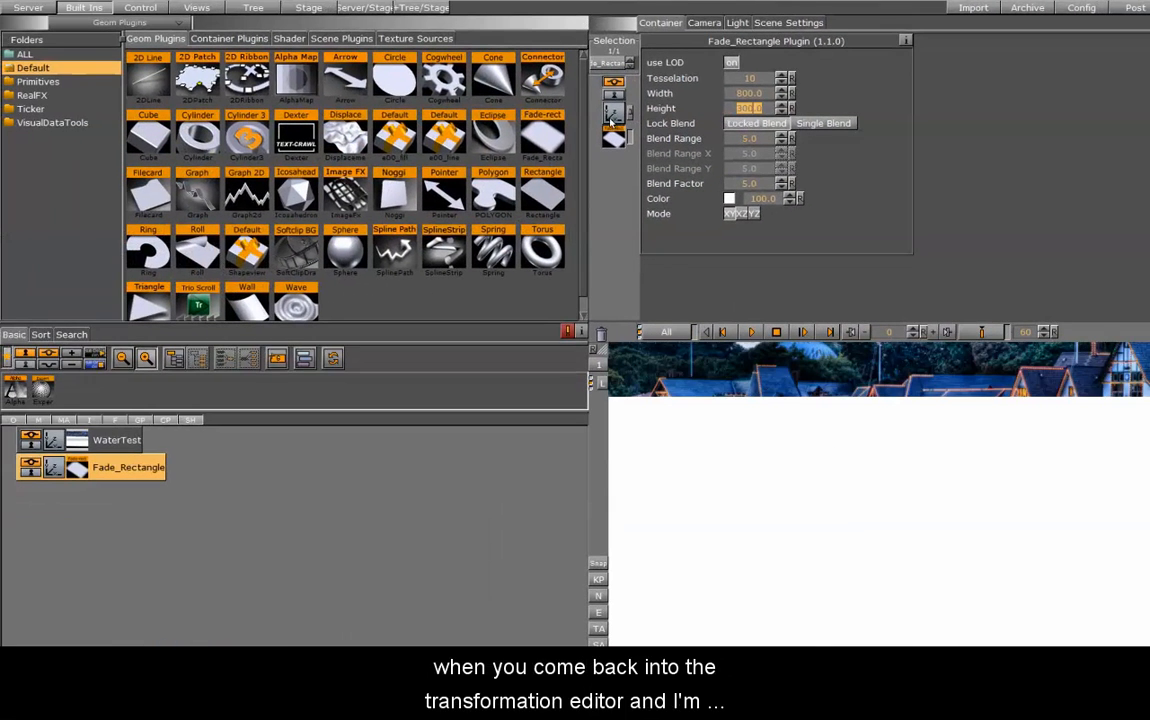
# Tilt and reposition the fade rectangle so it covers the empty area below the boathouses
pyautogui.click(612, 117)
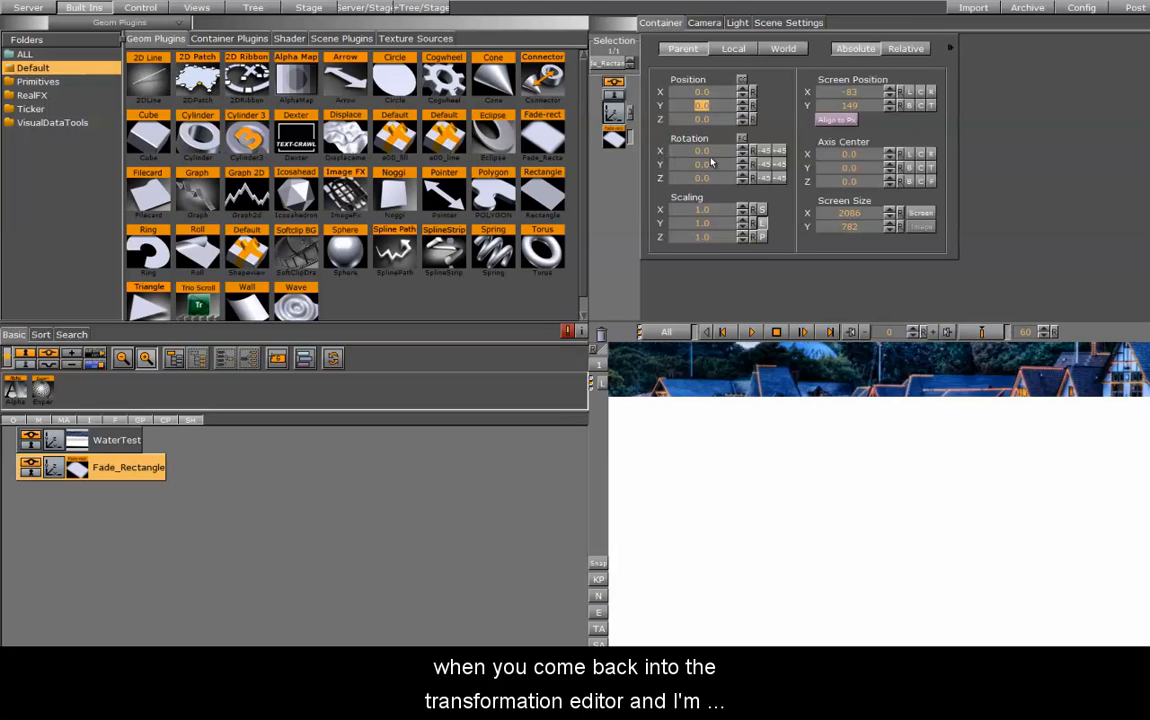
pyautogui.moveTo(709, 154); pyautogui.dragTo(829, 126)
# Set the fade rectangle's color value to 0 and its blend range to 31 to soften the edge
pyautogui.click(614, 138)
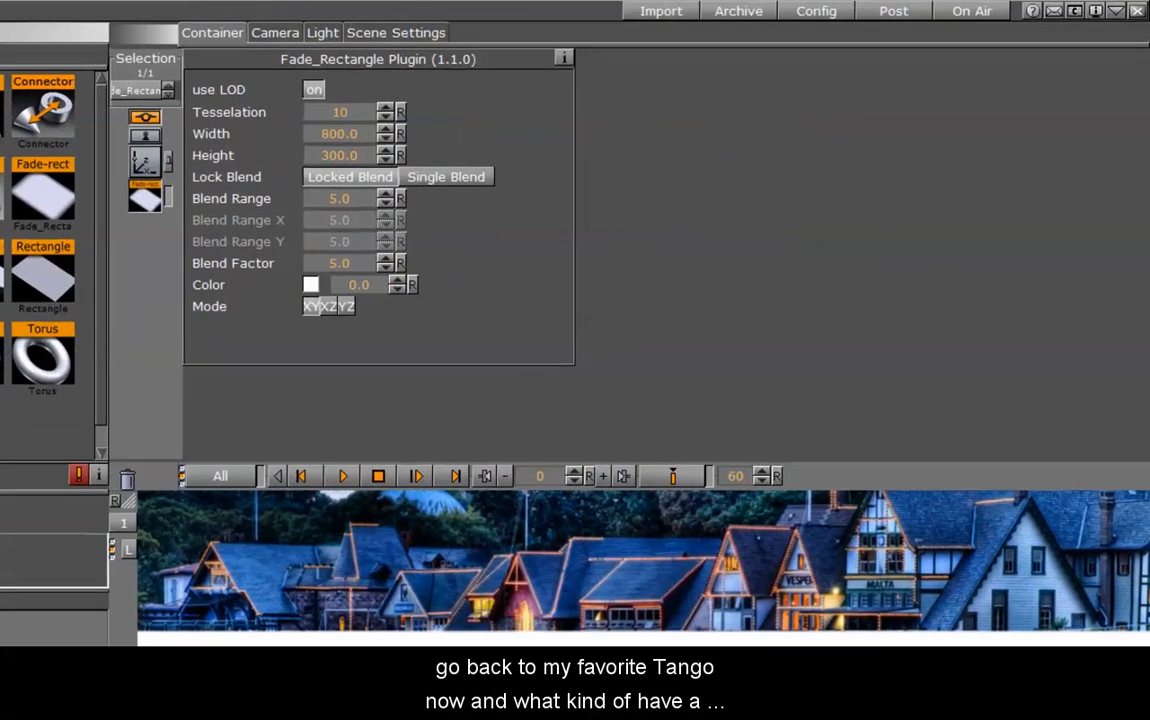
pyautogui.click(358, 285)
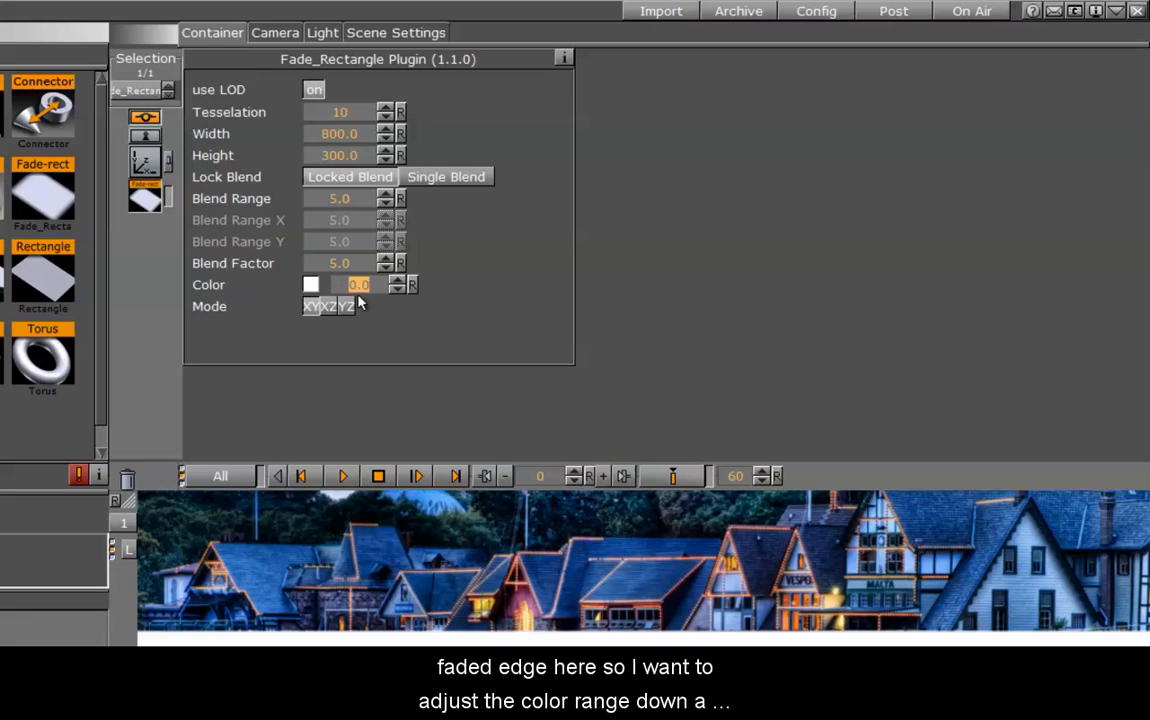
pyautogui.moveTo(340, 198); pyautogui.dragTo(578, 208)
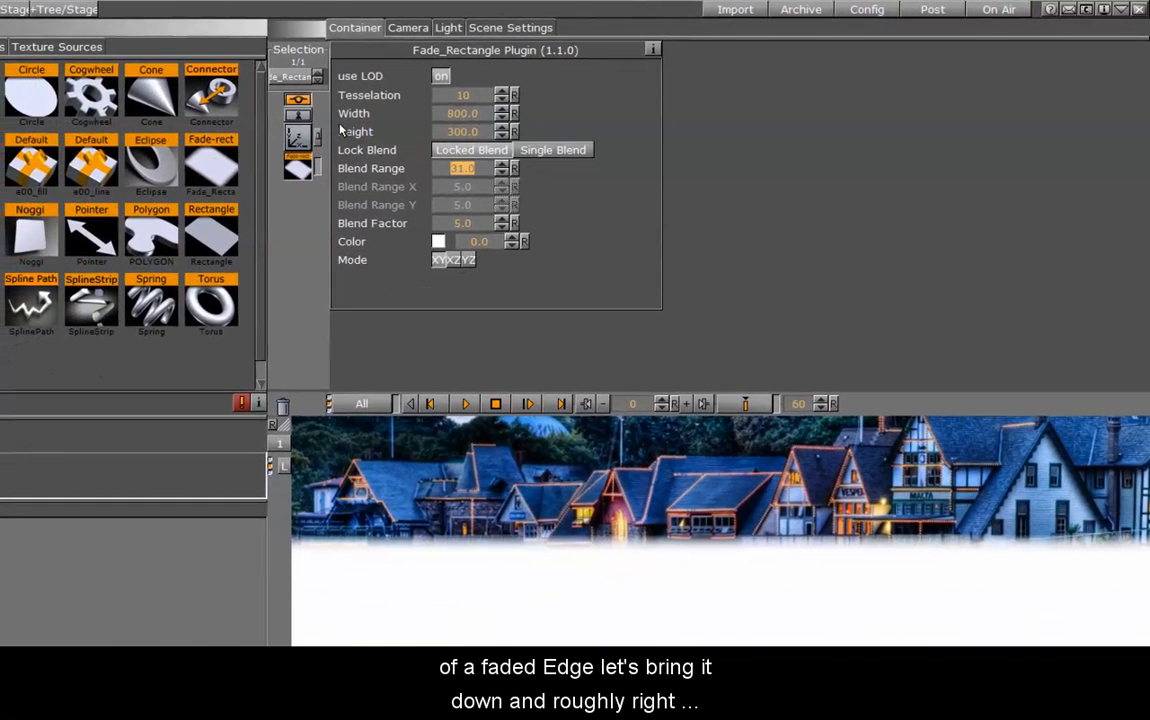
# Place the fade rectangle at Y -58 and Z 227, rotated -56 on X and -2 on Z, along the shoreline
pyautogui.click(291, 136)
pyautogui.moveTo(370, 131); pyautogui.dragTo(360, 135)
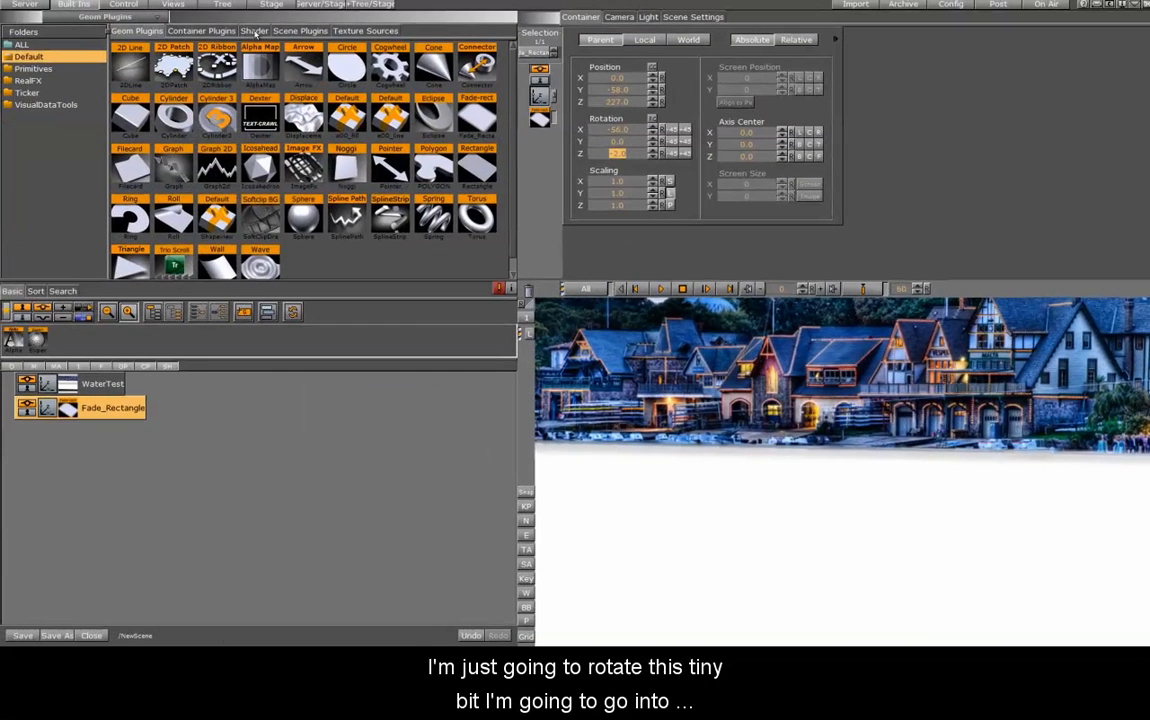
# Apply the Water effect shader to the Fade_Rectangle container and open the shader's settings
pyautogui.click(256, 31)
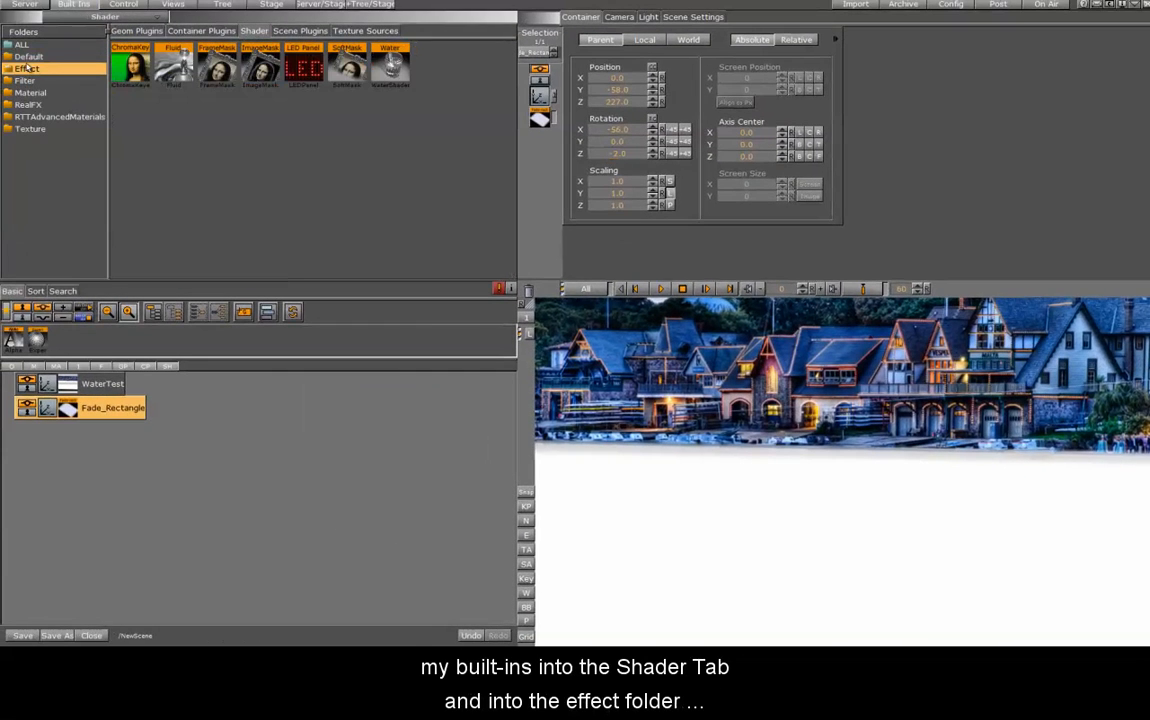
pyautogui.moveTo(390, 63); pyautogui.dragTo(88, 410)
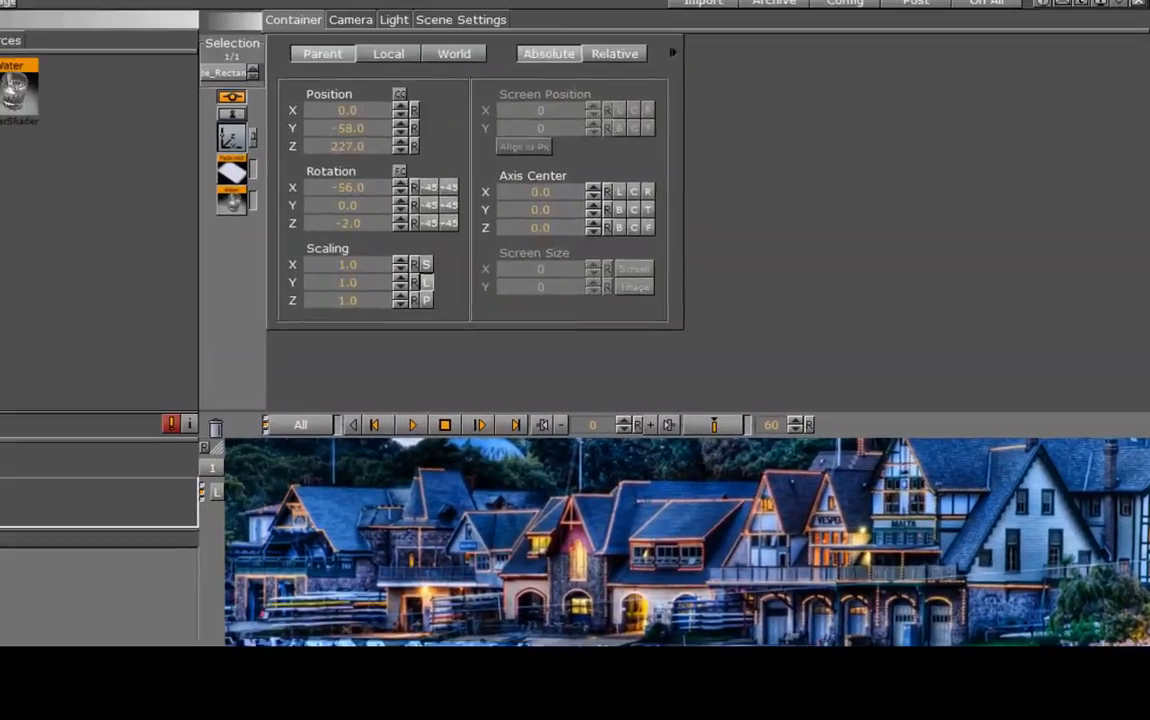
pyautogui.click(231, 202)
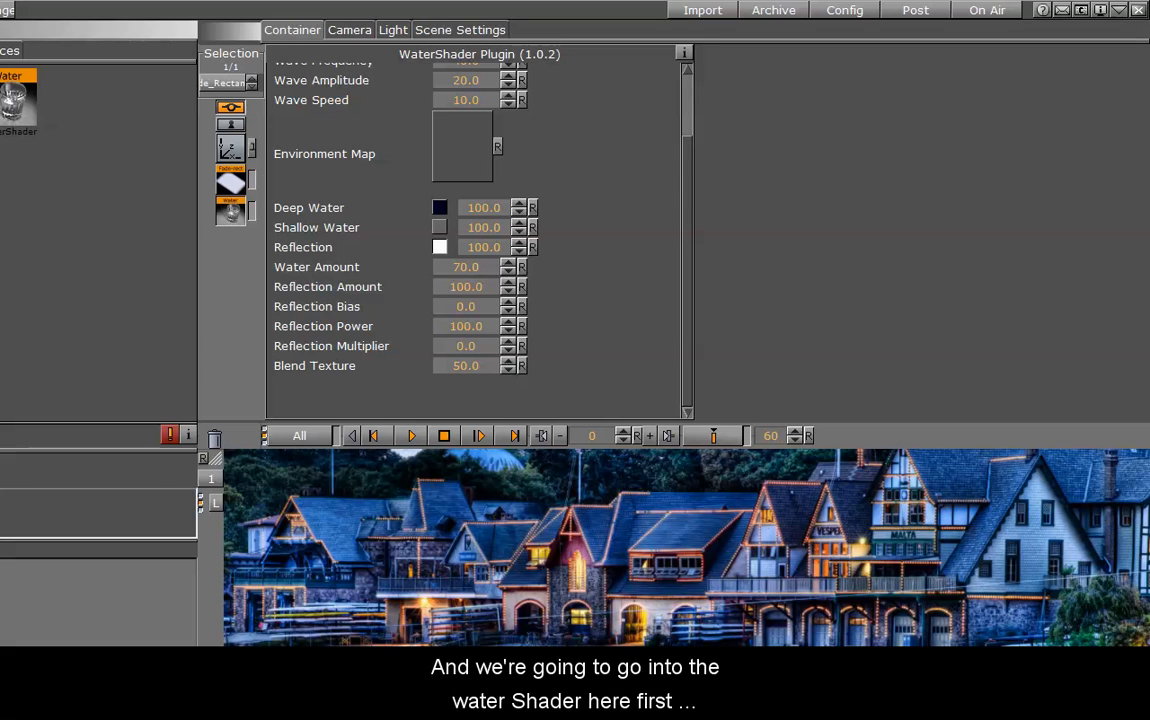
# Try the caustics_002 image as the water shader's environment map, and clear the map again
pyautogui.moveTo(680, 234); pyautogui.dragTo(686, 175)
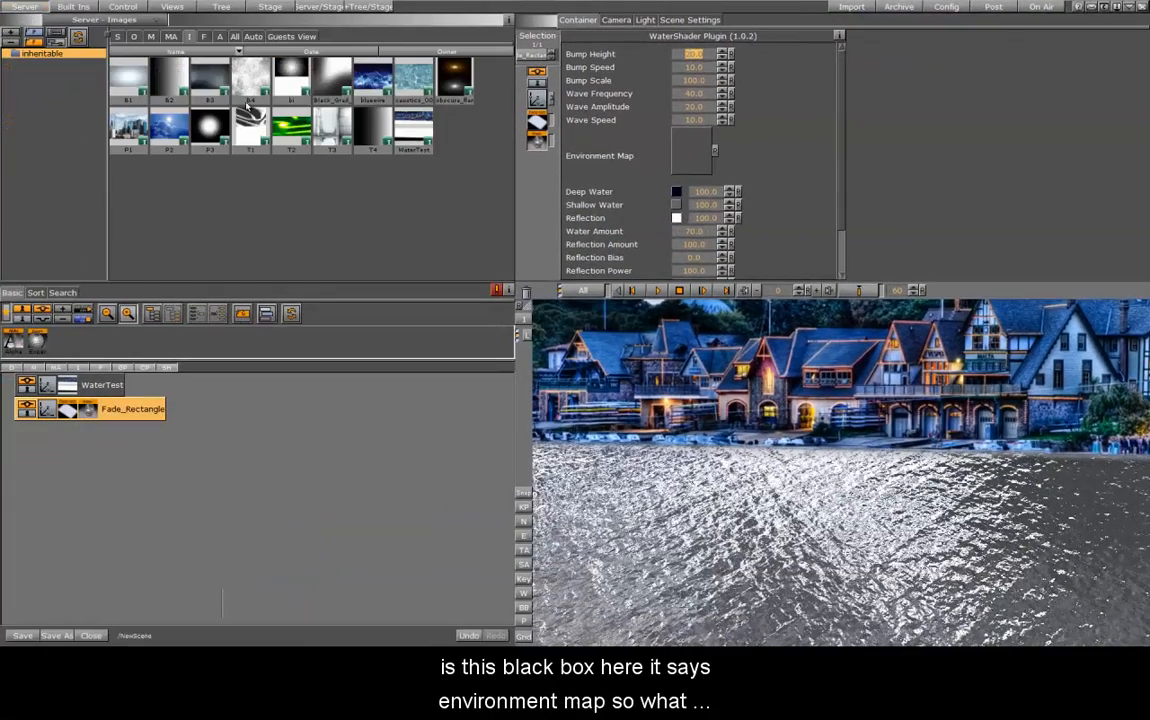
pyautogui.moveTo(413, 78); pyautogui.dragTo(694, 166)
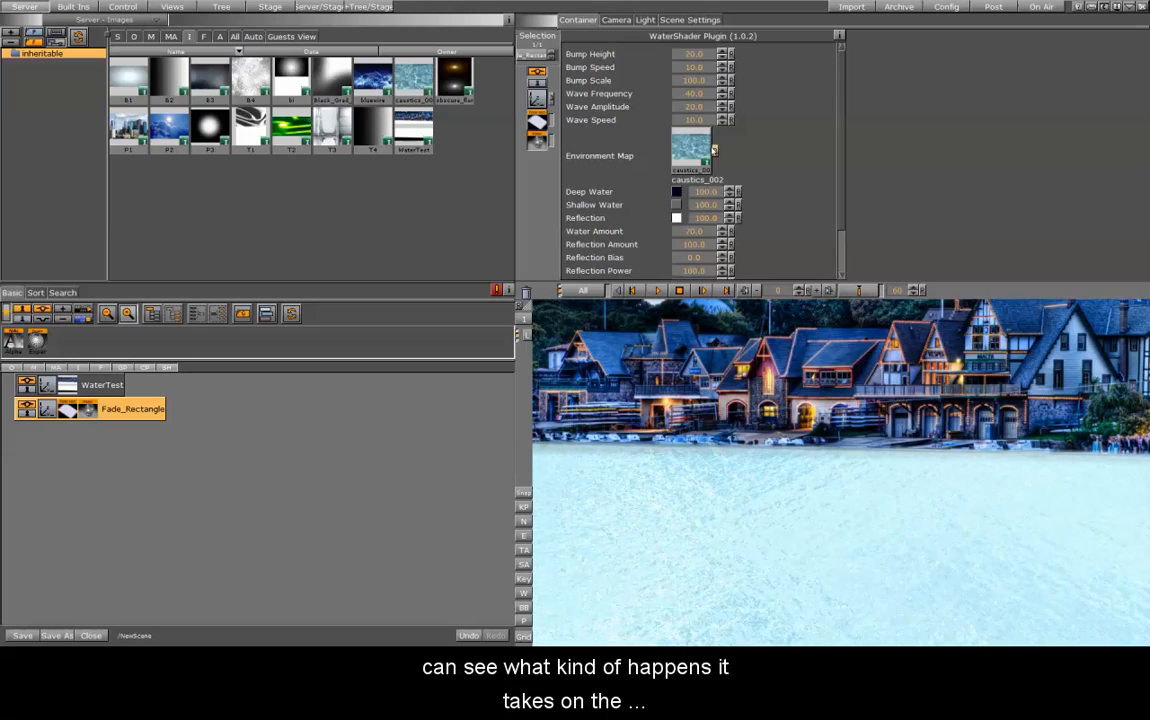
pyautogui.click(715, 151)
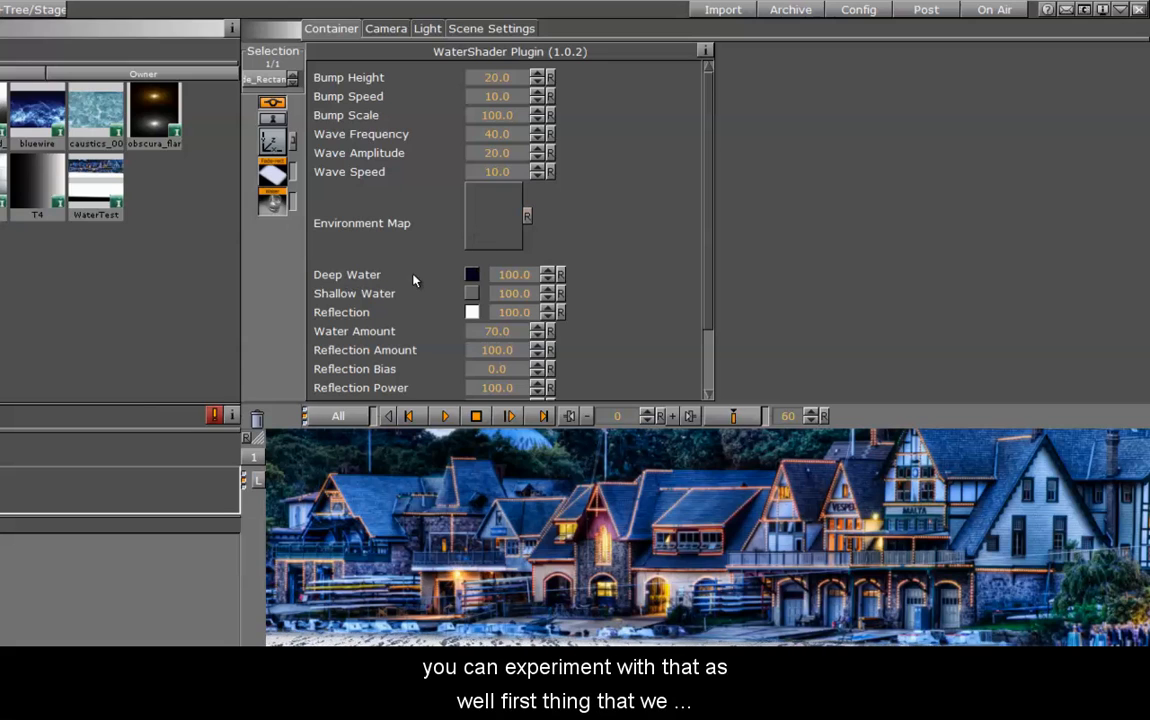
# Set the Deep Water color to a dark blue with a blue value of 44
pyautogui.click(470, 276)
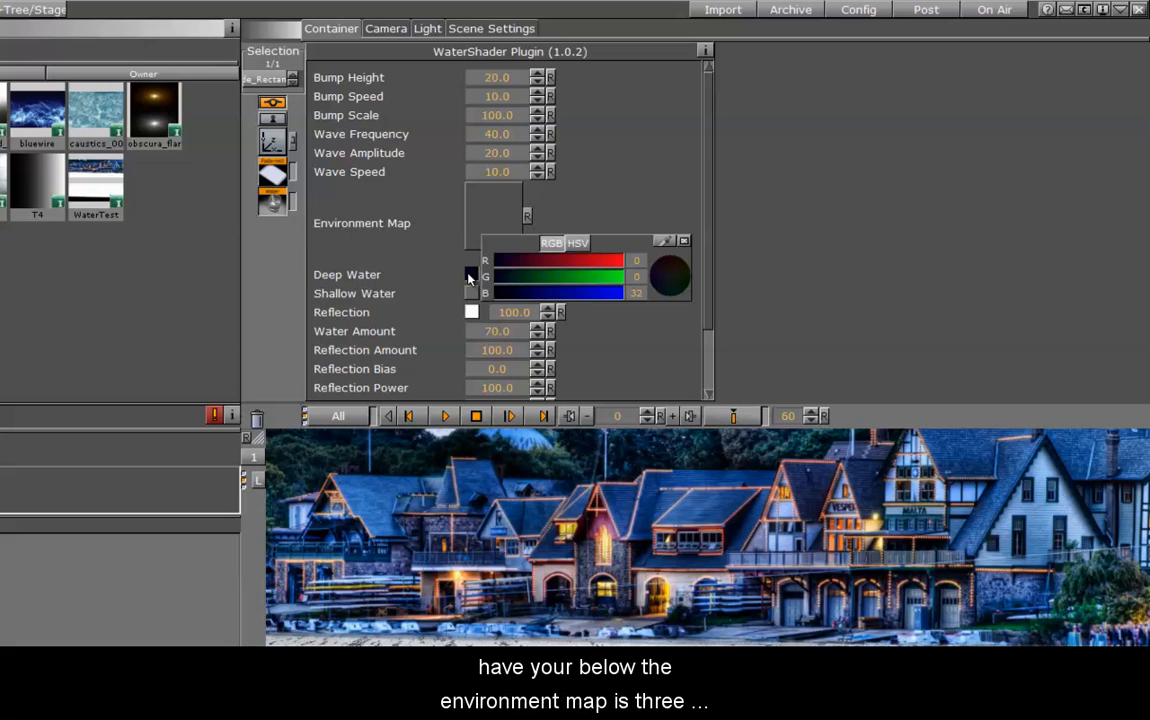
pyautogui.moveTo(504, 293); pyautogui.dragTo(517, 297)
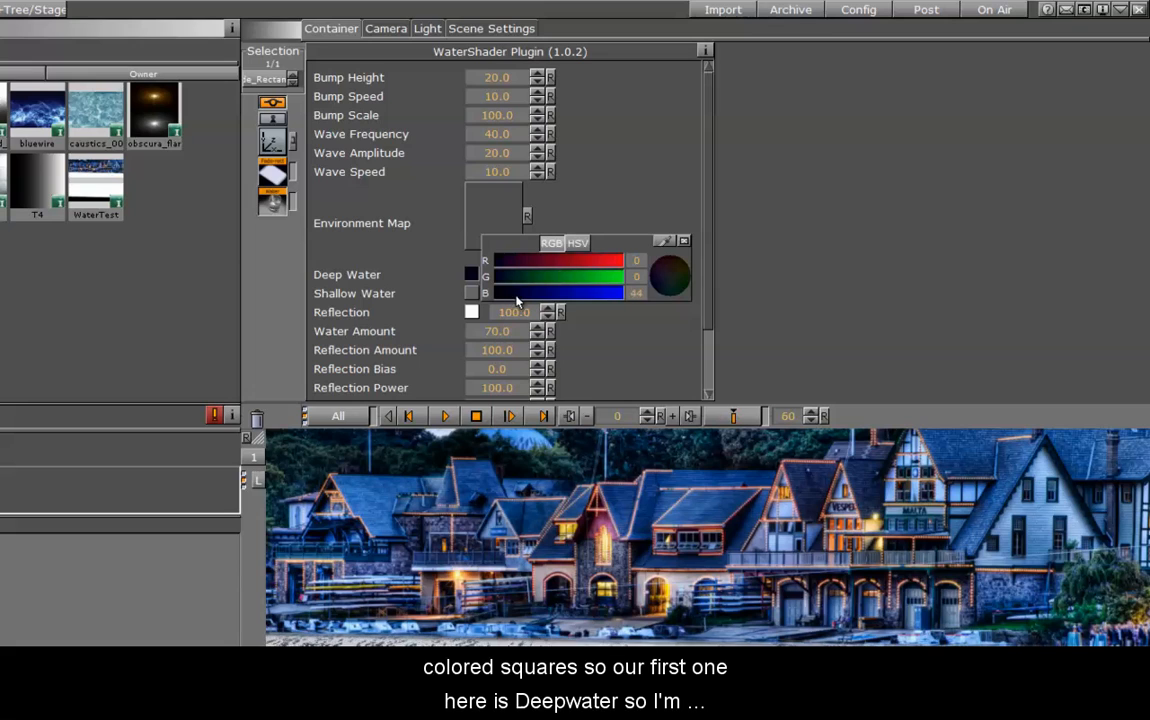
pyautogui.click(684, 241)
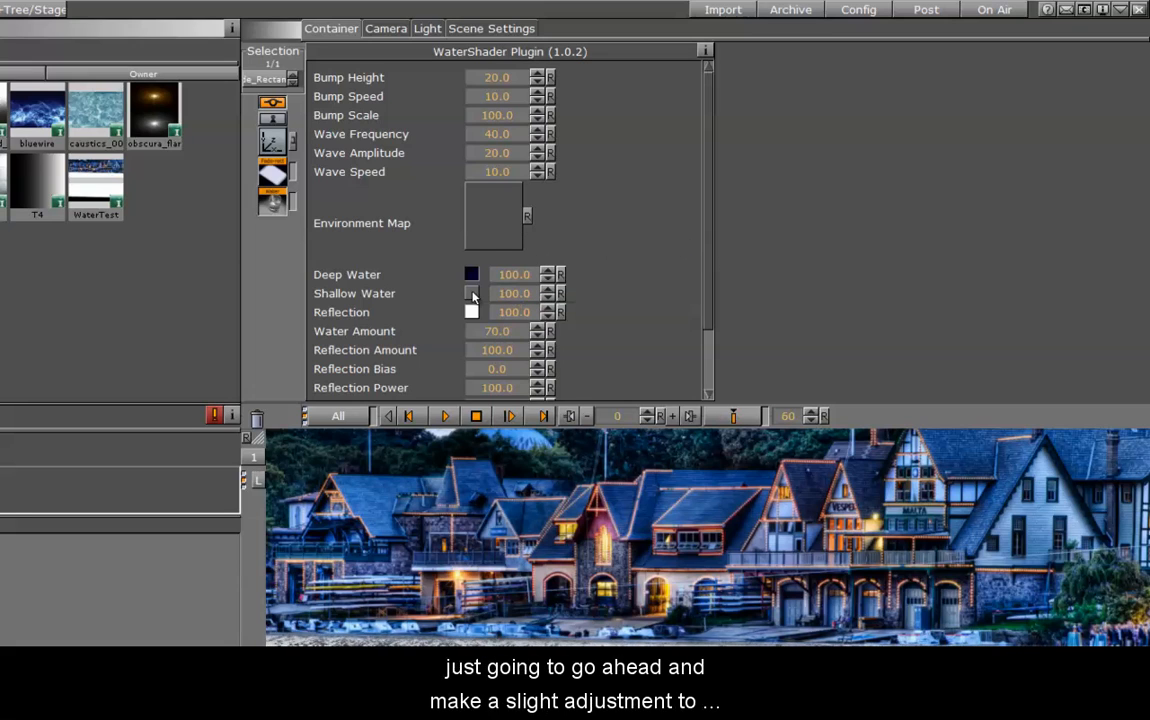
# Set the Shallow Water color to the dark blue (RGB 7, 13, 39) sampled from a boathouse roof in the image
pyautogui.click(471, 294)
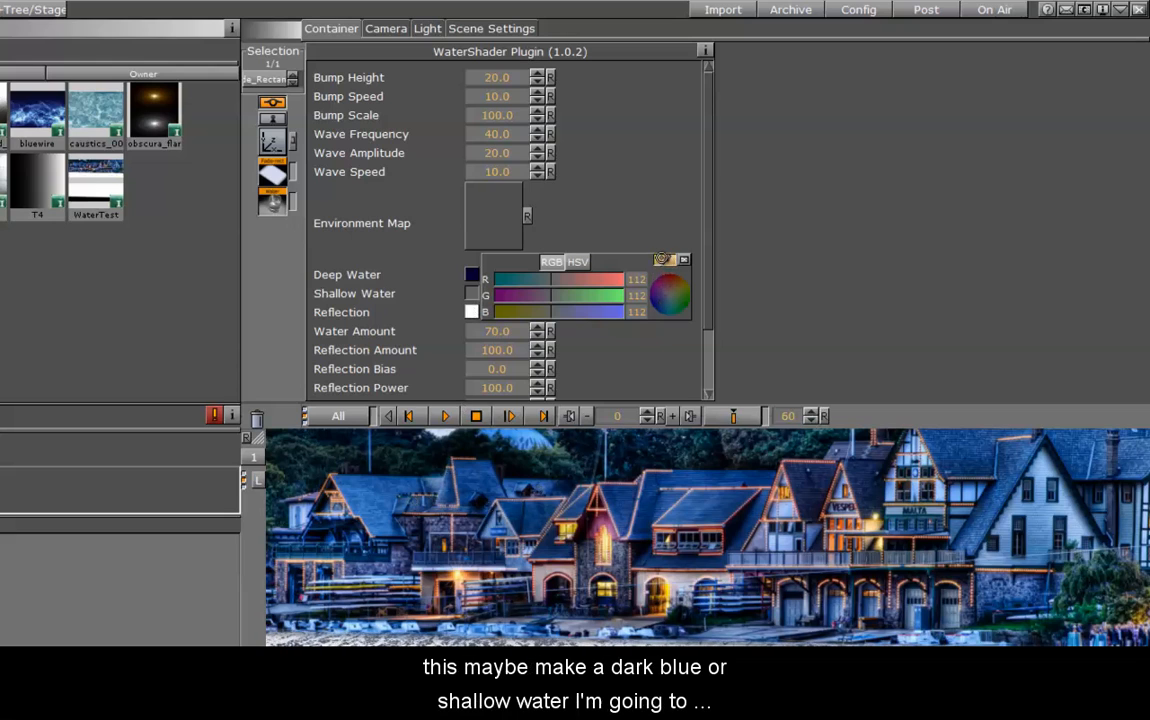
pyautogui.click(661, 258)
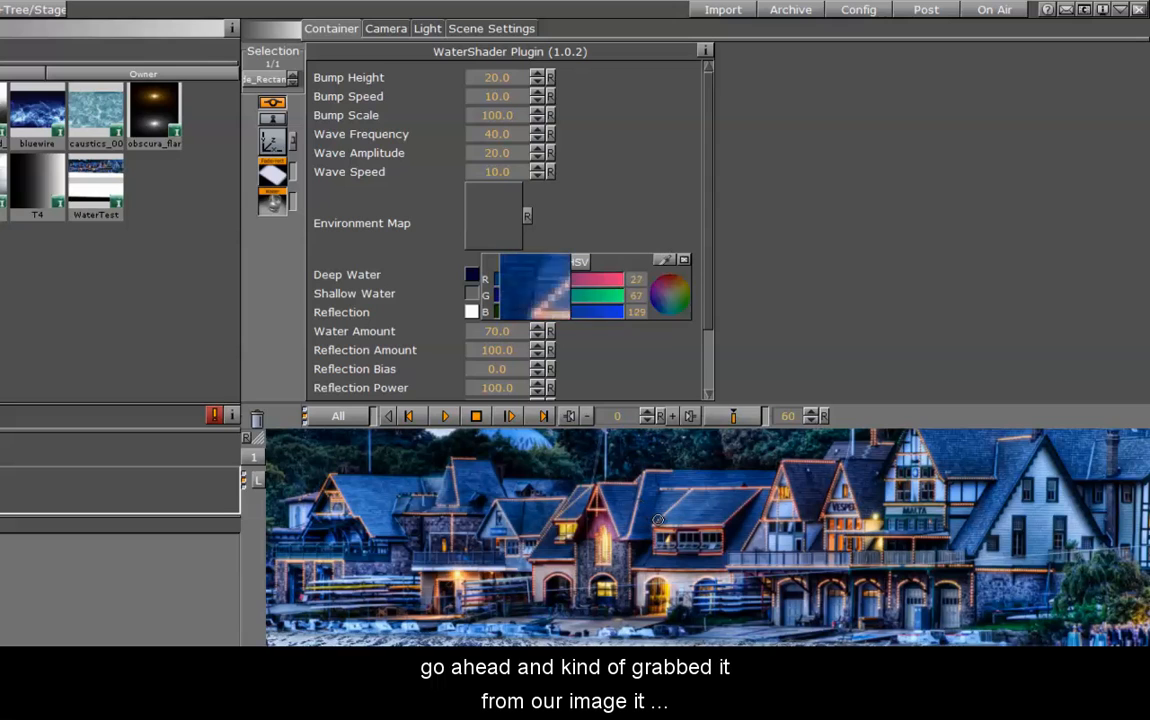
pyautogui.click(743, 521)
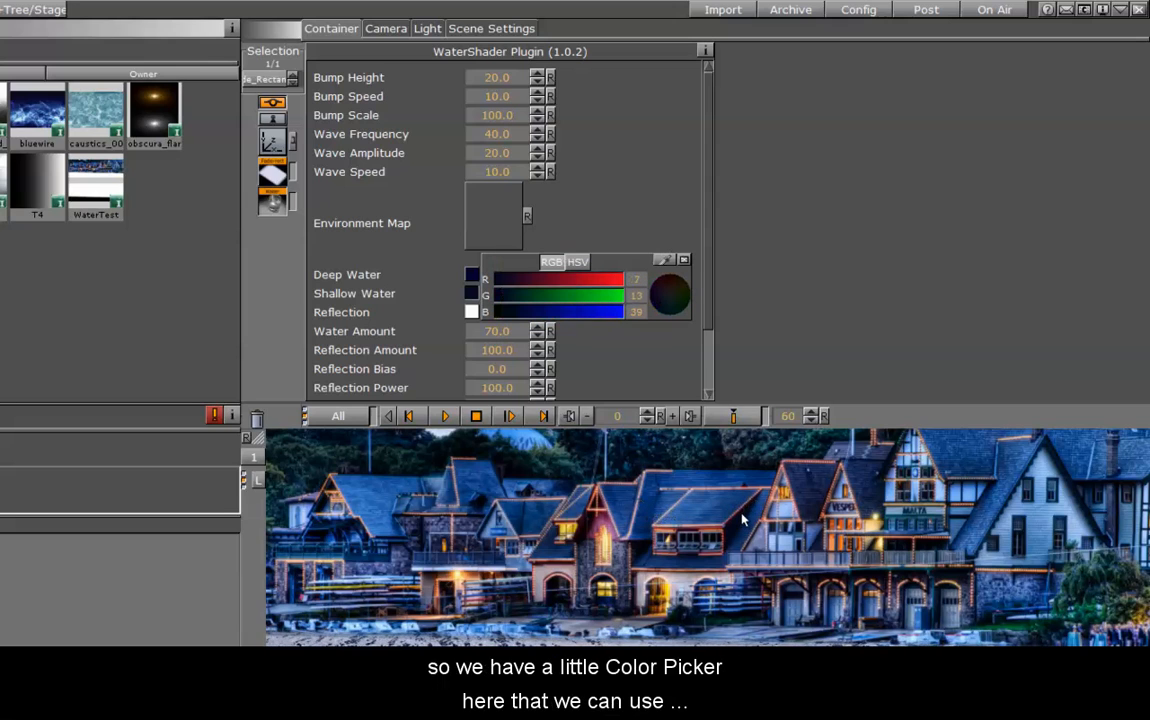
pyautogui.click(684, 261)
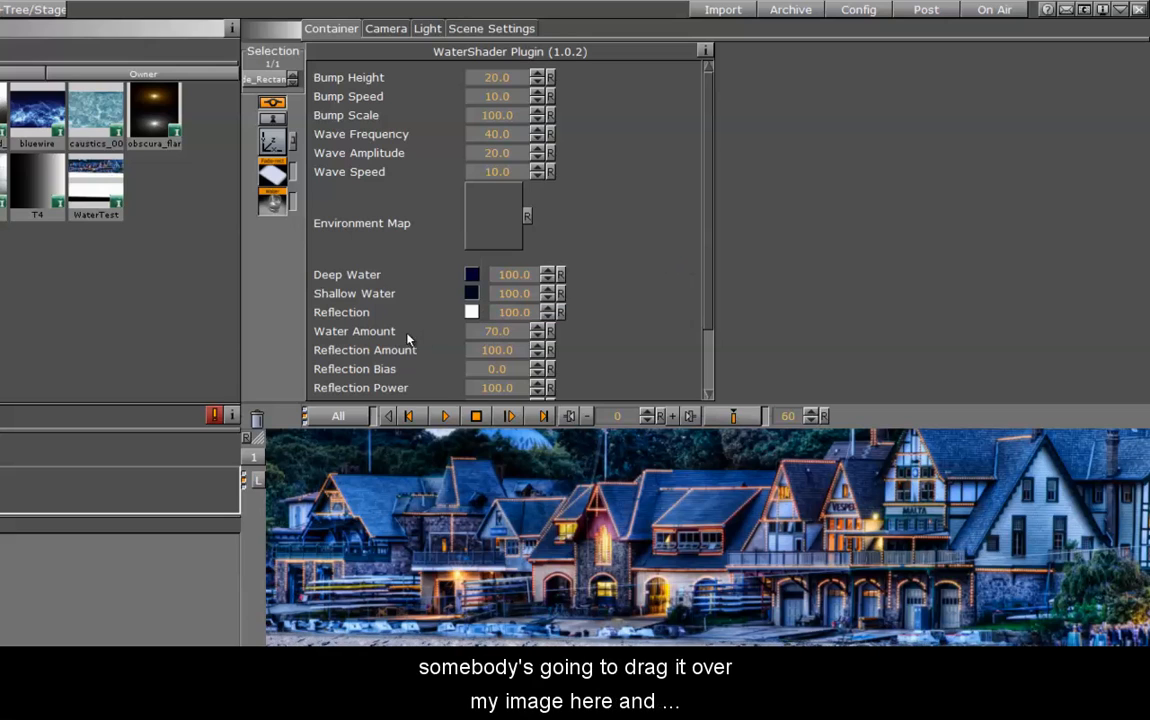
# Set the water's Reflection color to a lighter blue sampled from the boathouse image
pyautogui.click(472, 312)
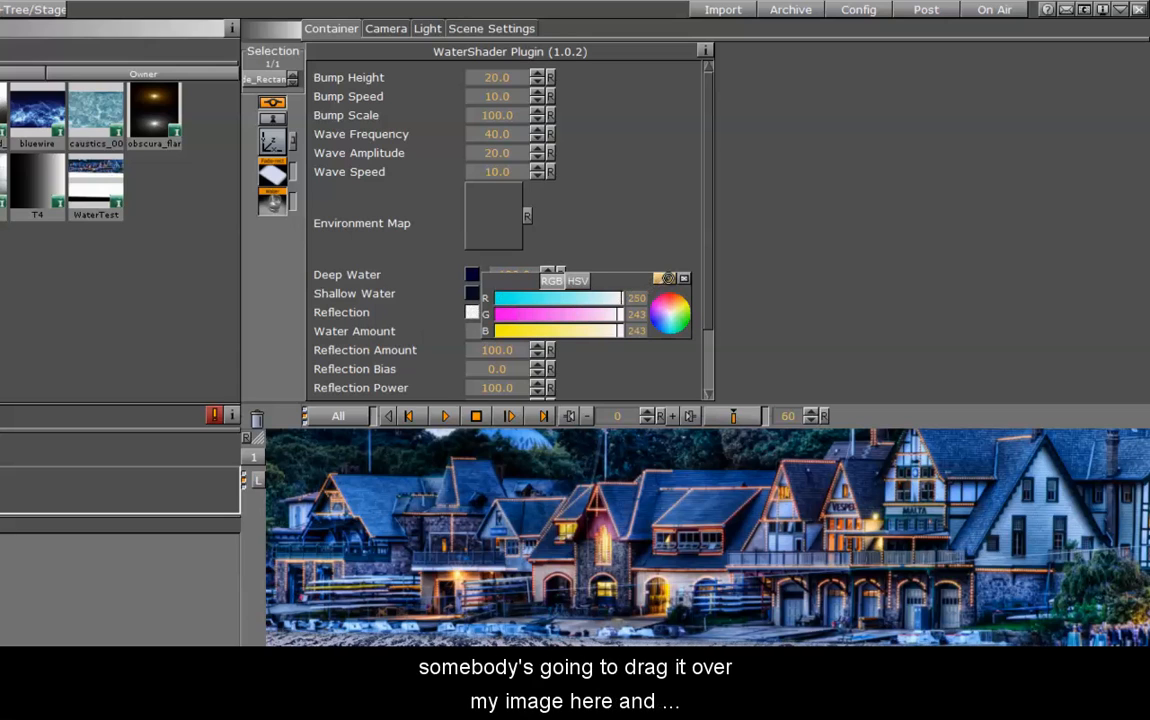
pyautogui.click(668, 279)
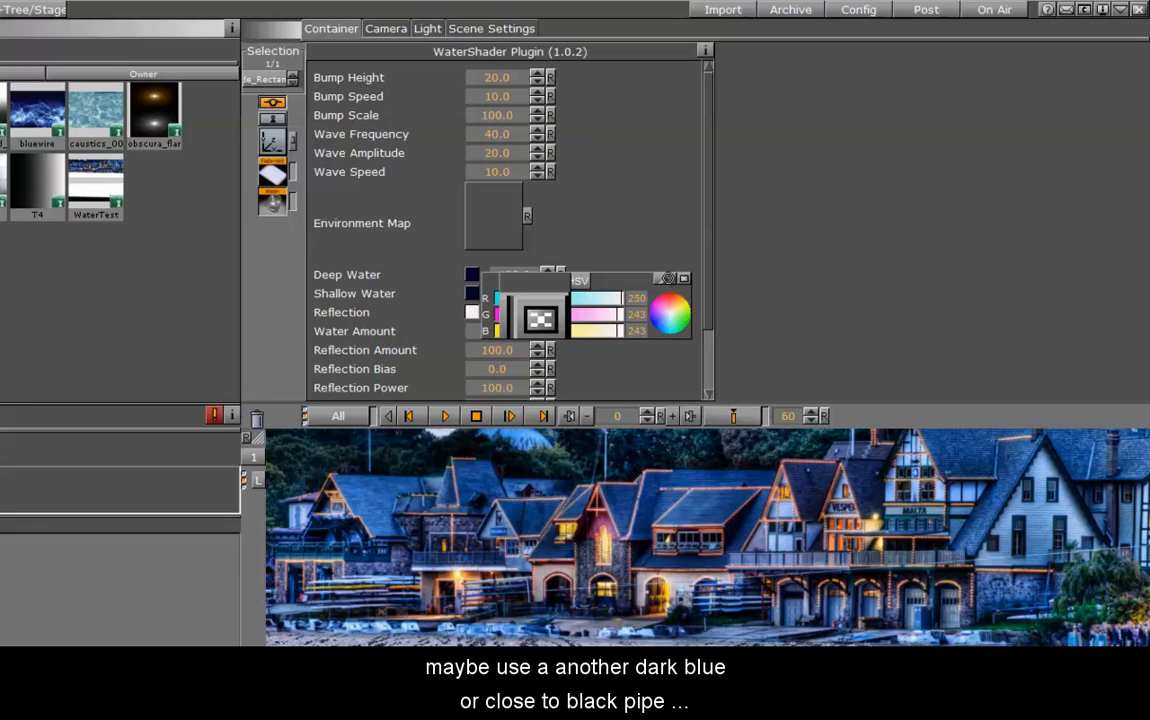
pyautogui.click(408, 488)
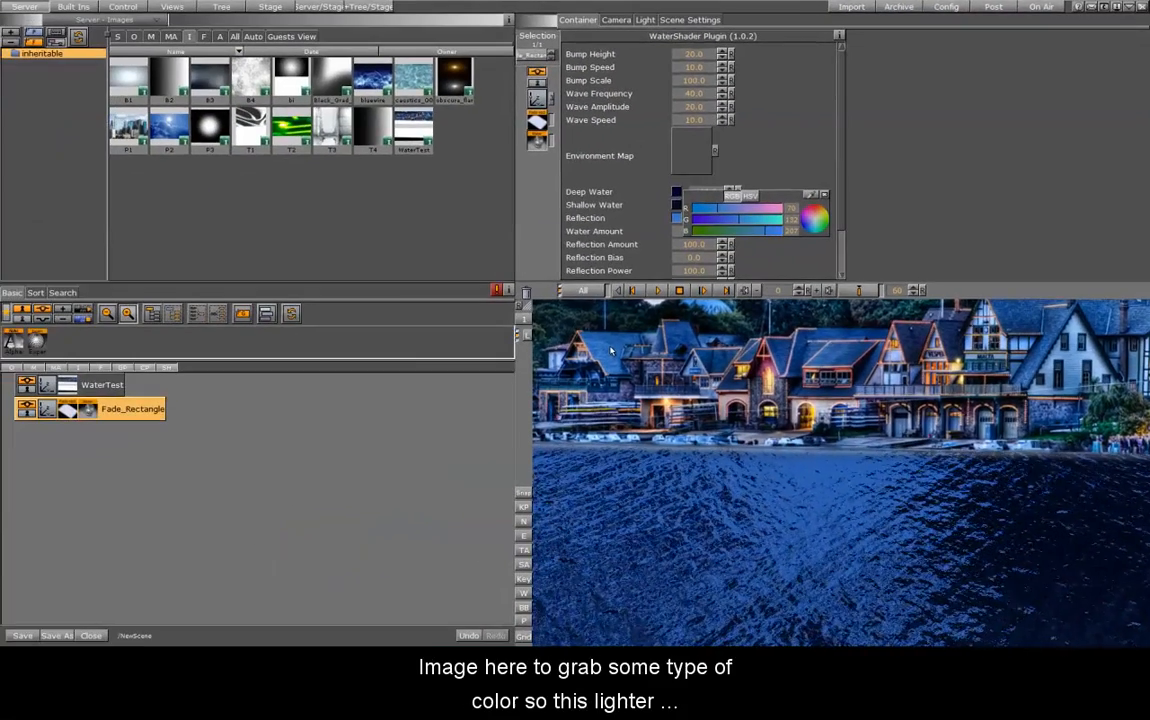
pyautogui.click(826, 194)
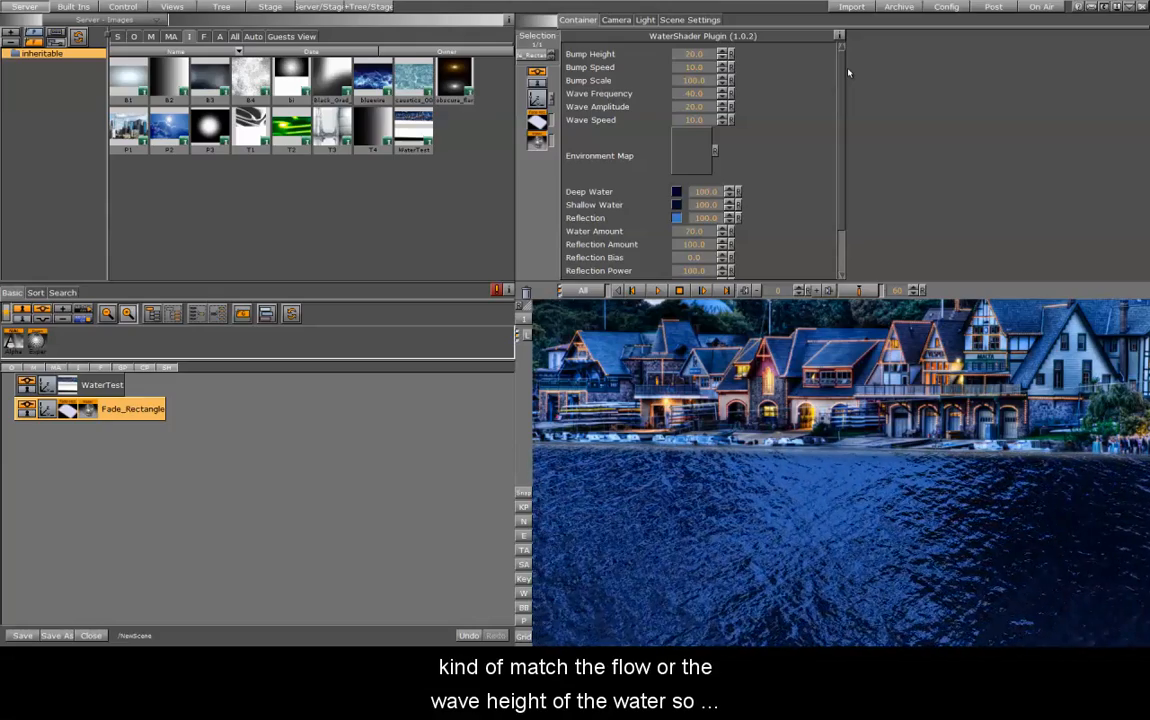
# Lower the water shader's Bump Height to 9 and Bump Speed to 2.8
pyautogui.moveTo(694, 54); pyautogui.dragTo(636, 57)
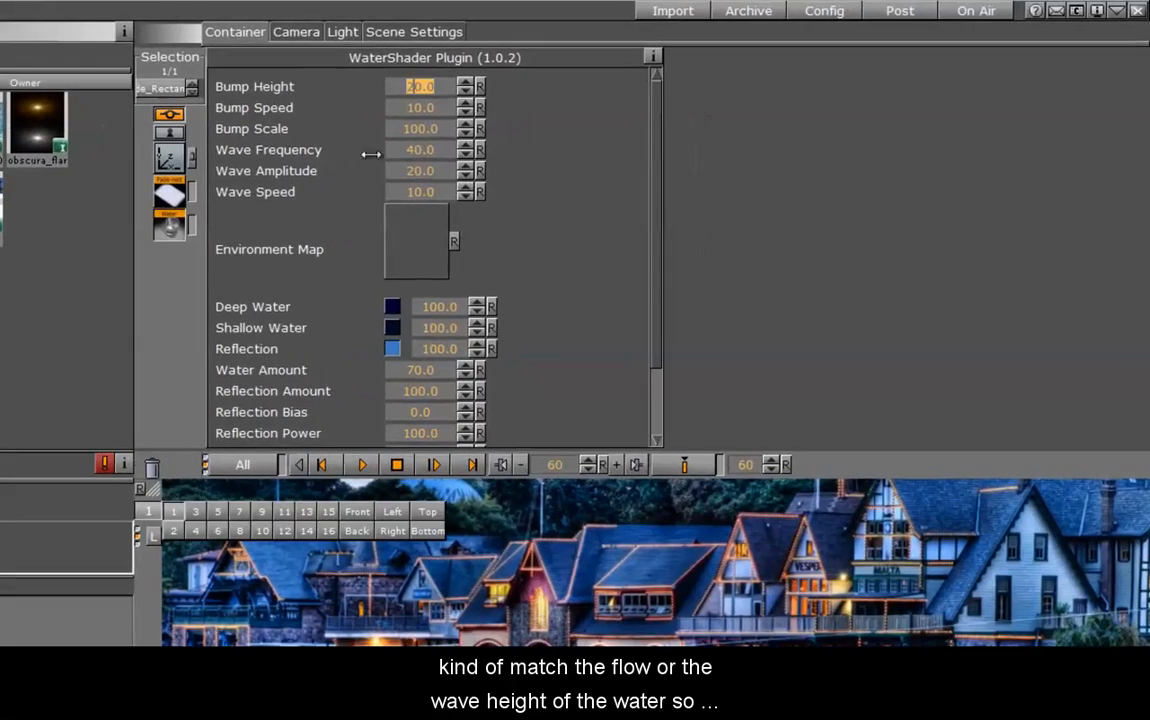
pyautogui.moveTo(327, 91); pyautogui.dragTo(392, 85)
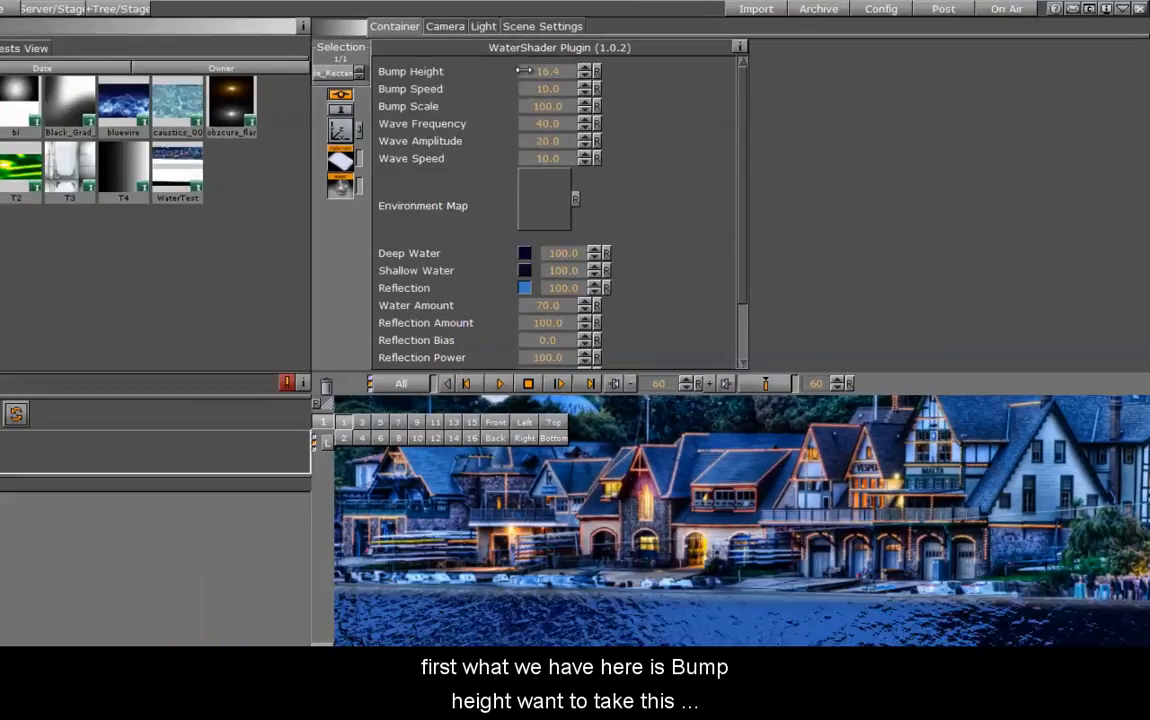
pyautogui.moveTo(524, 71); pyautogui.dragTo(487, 78)
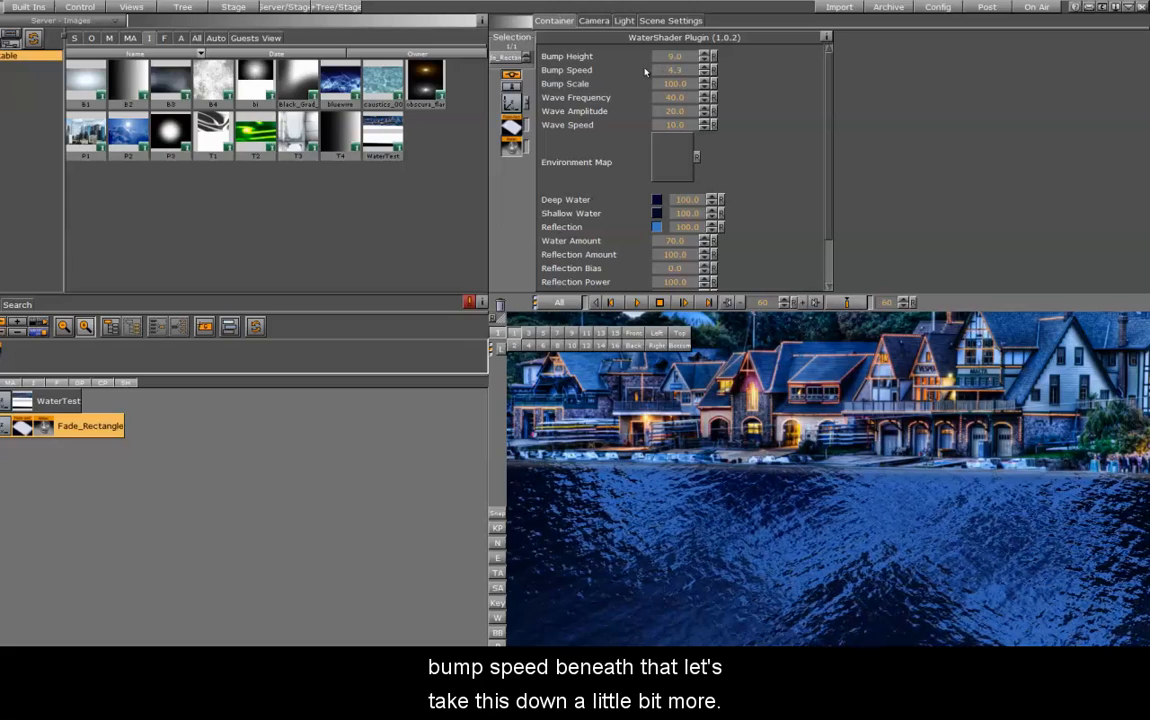
pyautogui.moveTo(644, 72); pyautogui.dragTo(638, 71)
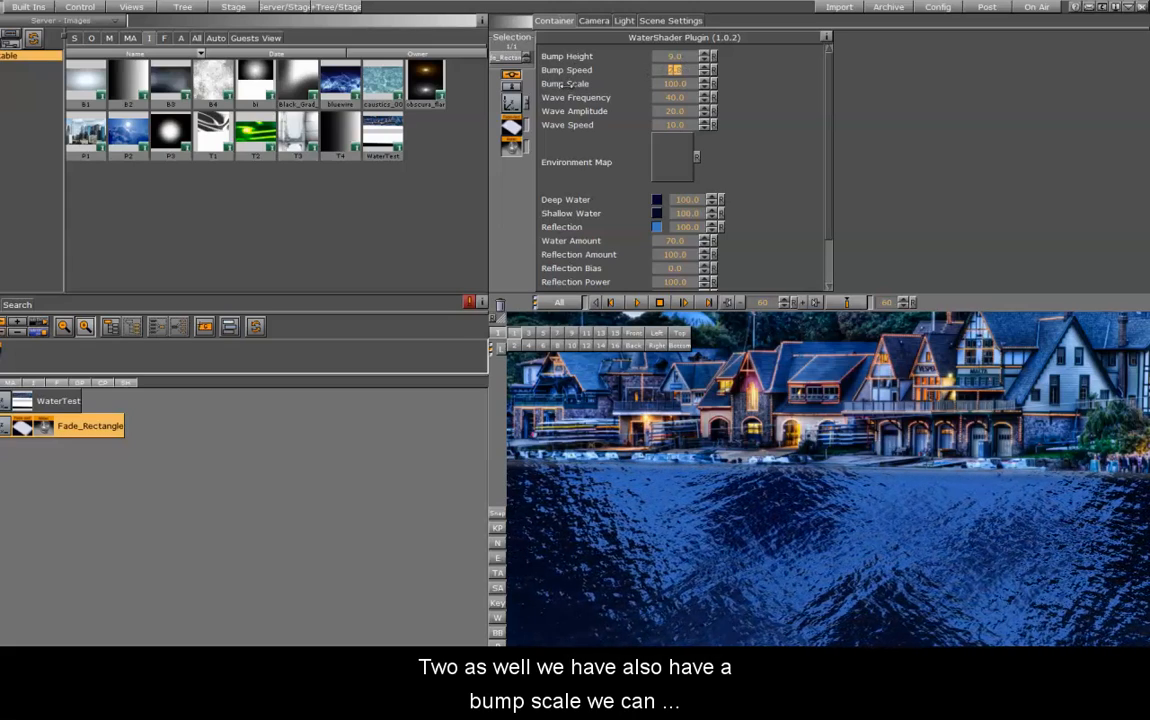
# Raise the water shader's Bump Scale to 156.5 and set its Wave Frequency to 20
pyautogui.moveTo(664, 84); pyautogui.dragTo(709, 82)
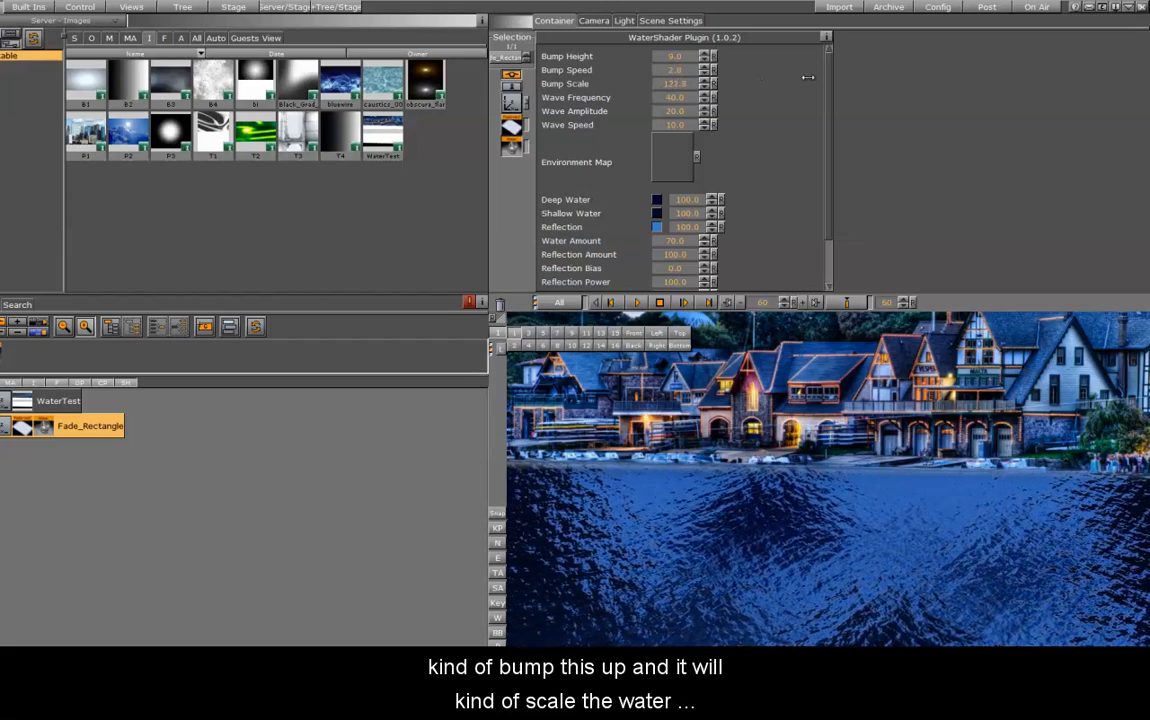
pyautogui.moveTo(812, 77); pyautogui.dragTo(812, 77)
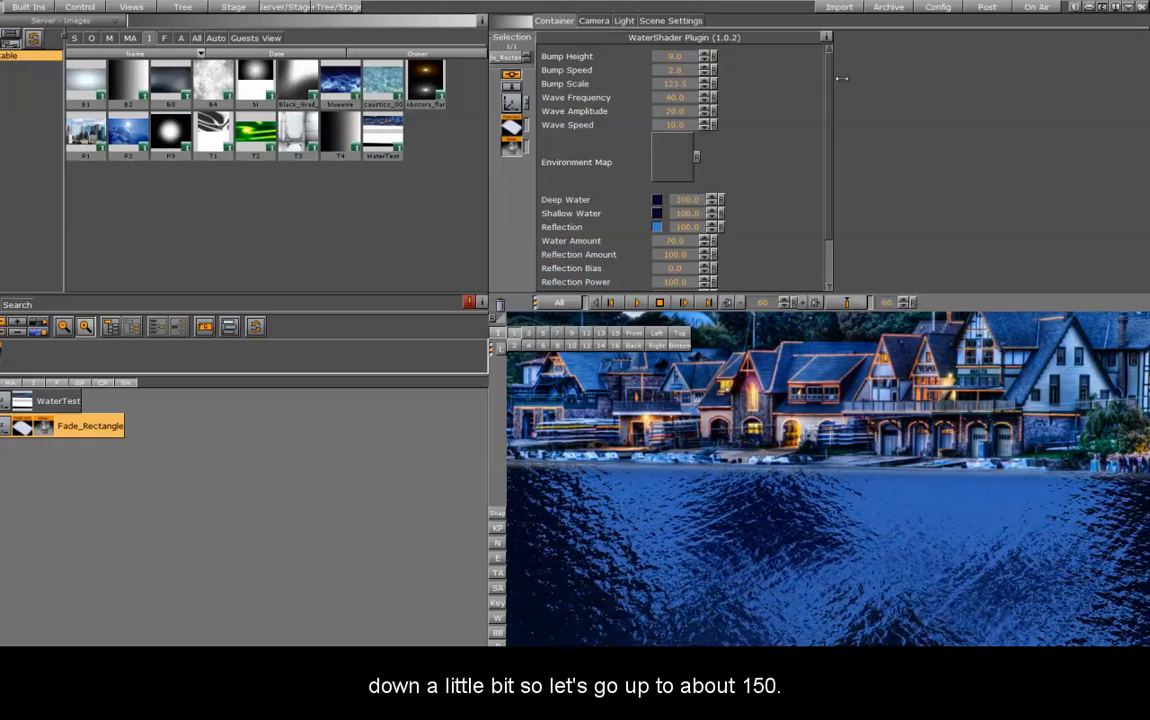
pyautogui.moveTo(969, 85); pyautogui.dragTo(1019, 87)
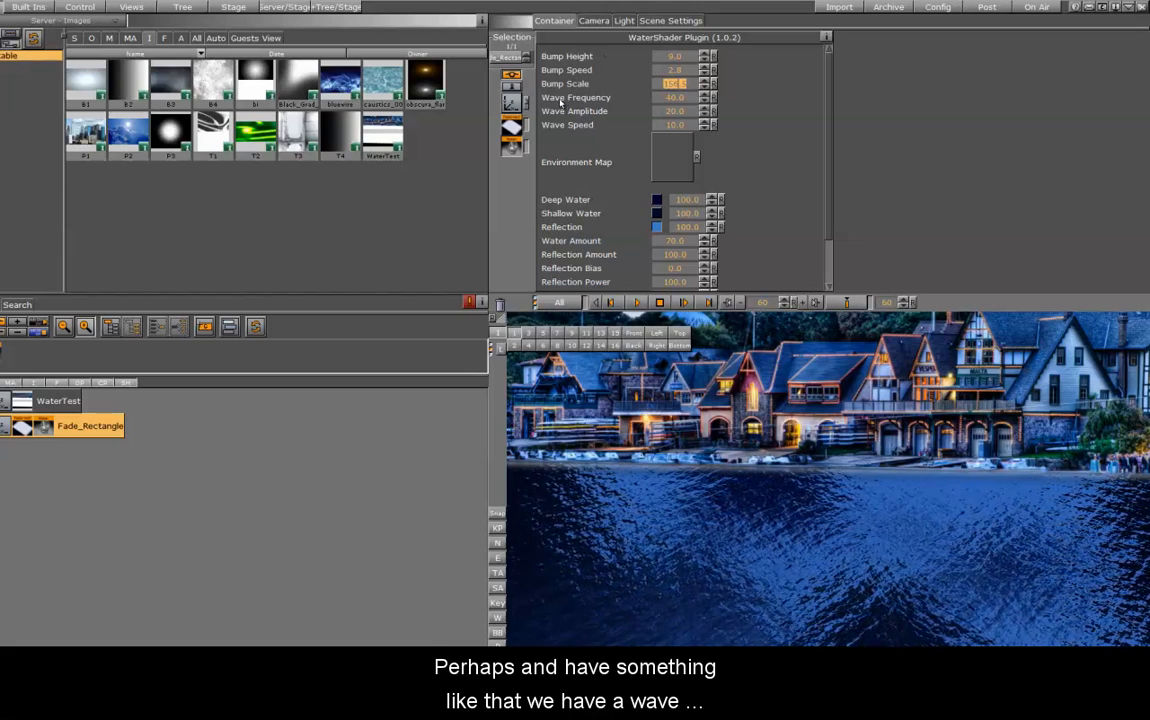
pyautogui.click(678, 99)
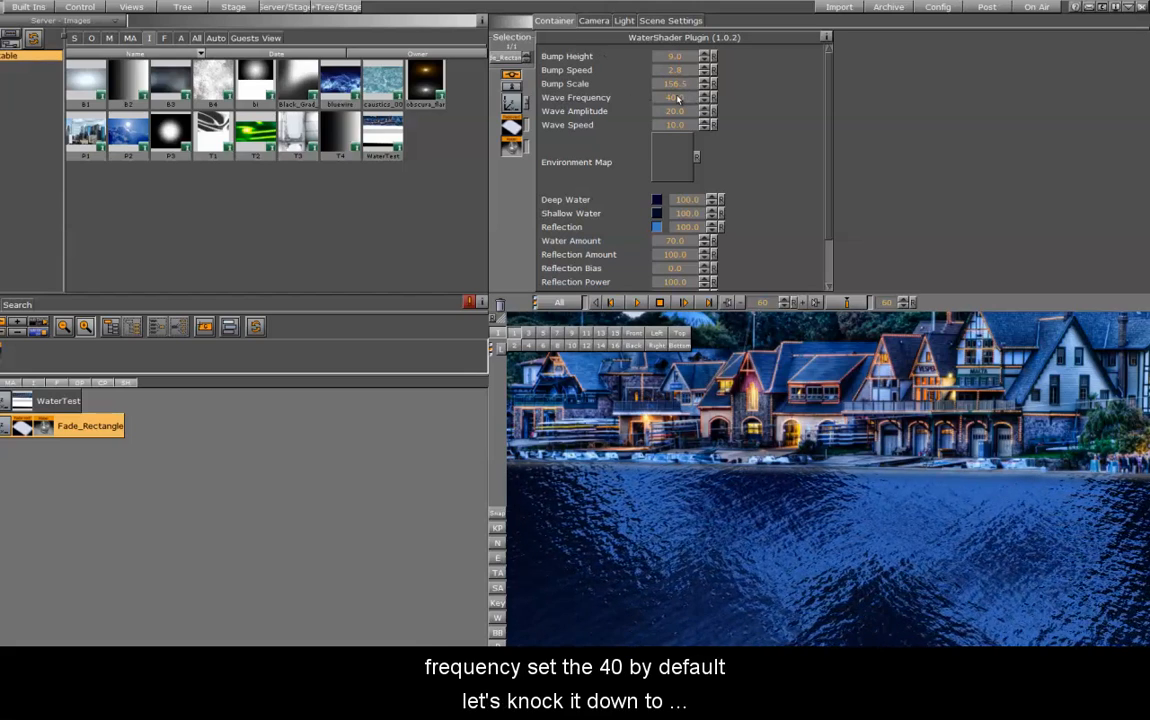
pyautogui.doubleClick(678, 99)
pyautogui.write('2')
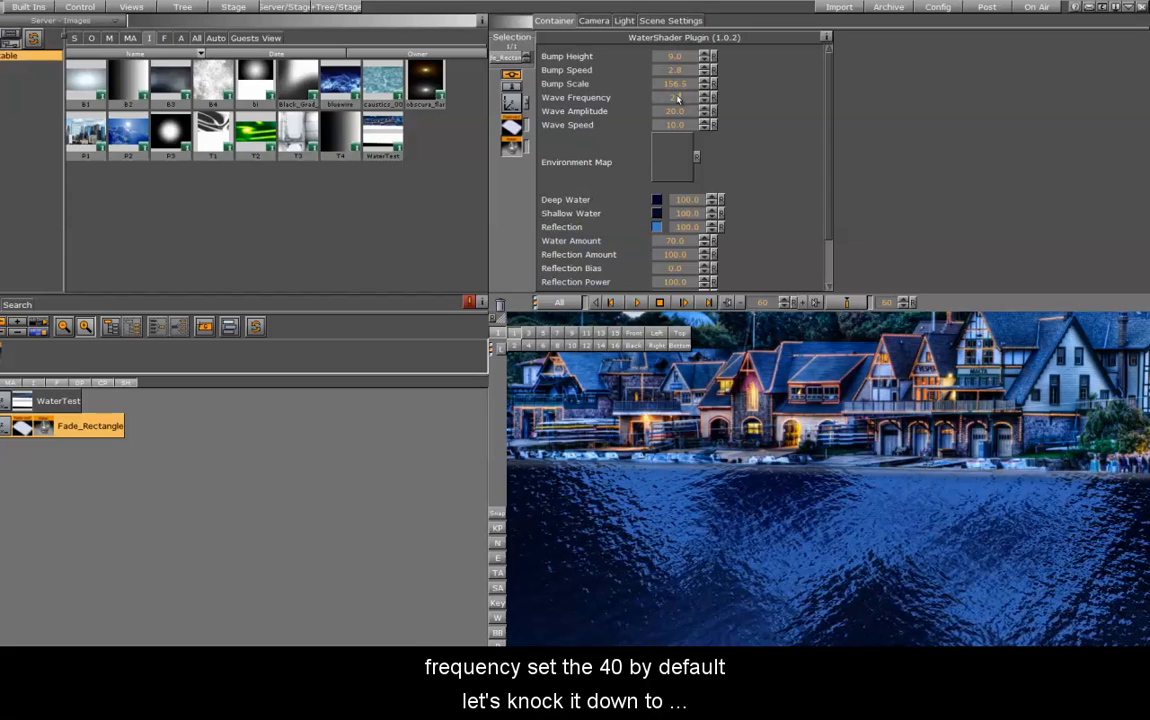
pyautogui.write('0')
pyautogui.press('Return')
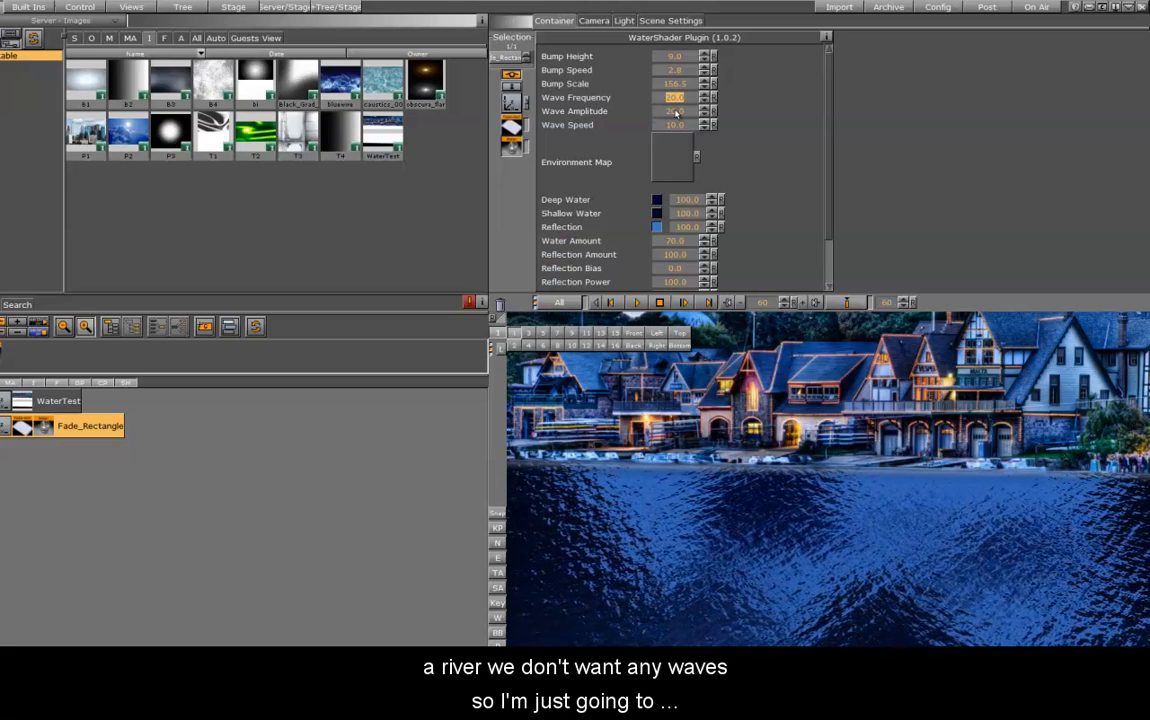
# Lower the water shader's Wave Amplitude to 0 and its Wave Speed to 0.5
pyautogui.moveTo(685, 111); pyautogui.dragTo(604, 117)
pyautogui.moveTo(520, 117); pyautogui.dragTo(519, 118)
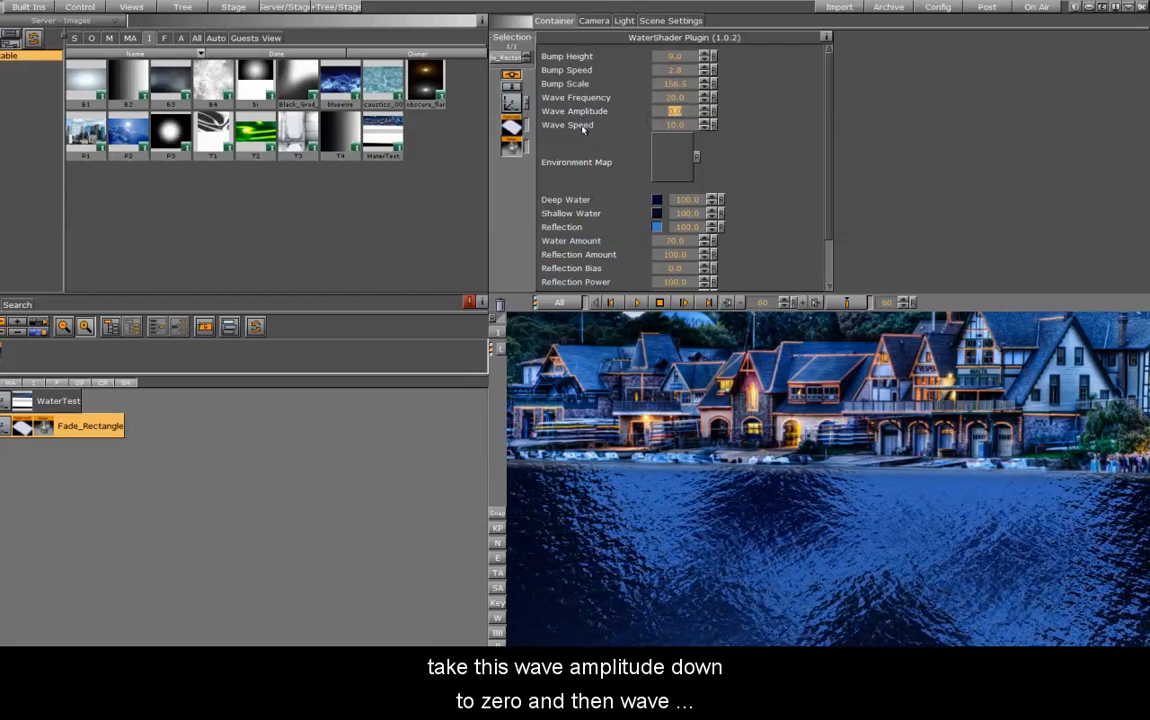
pyautogui.click(672, 125)
pyautogui.write('0')
pyautogui.click(671, 125)
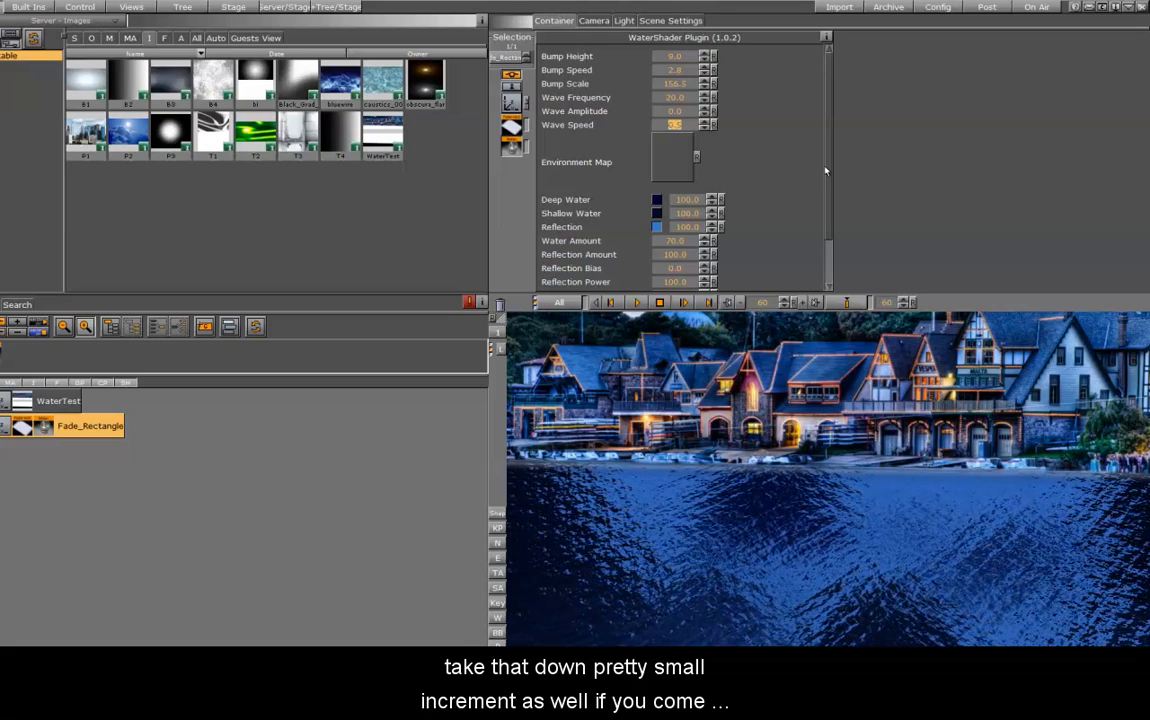
# Set the water shader's Water Amount to 35
pyautogui.moveTo(825, 171); pyautogui.dragTo(821, 228)
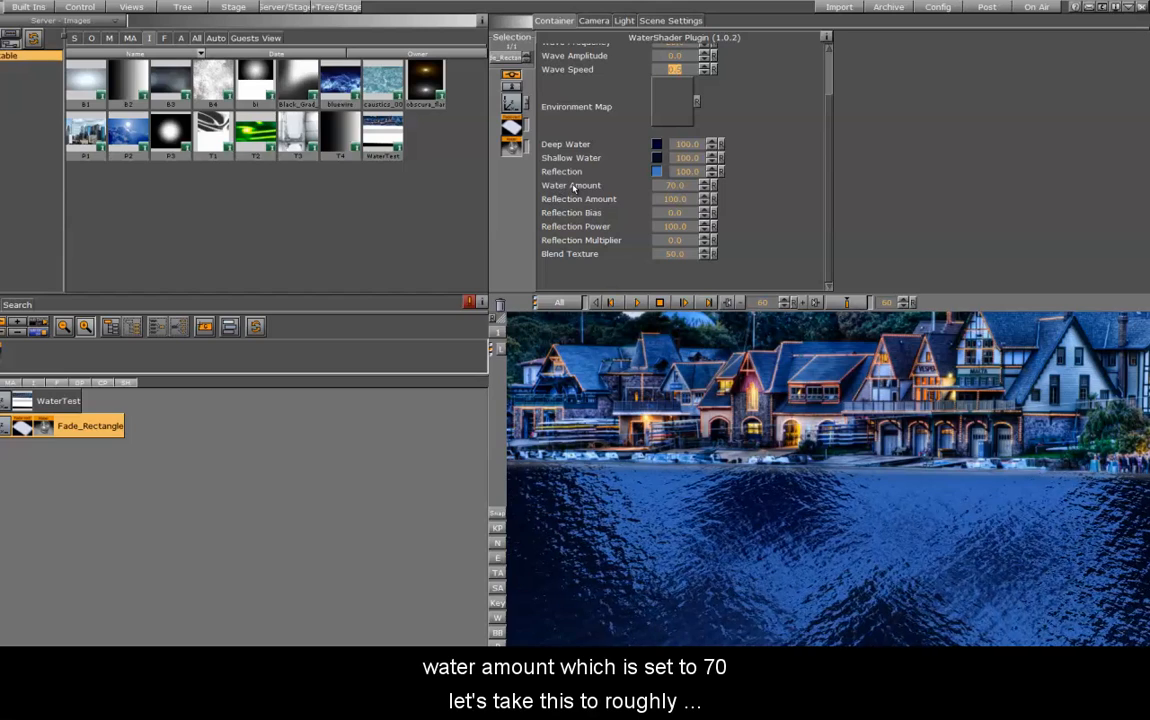
pyautogui.doubleClick(677, 190)
pyautogui.press('BackSpace')
pyautogui.press('Return')
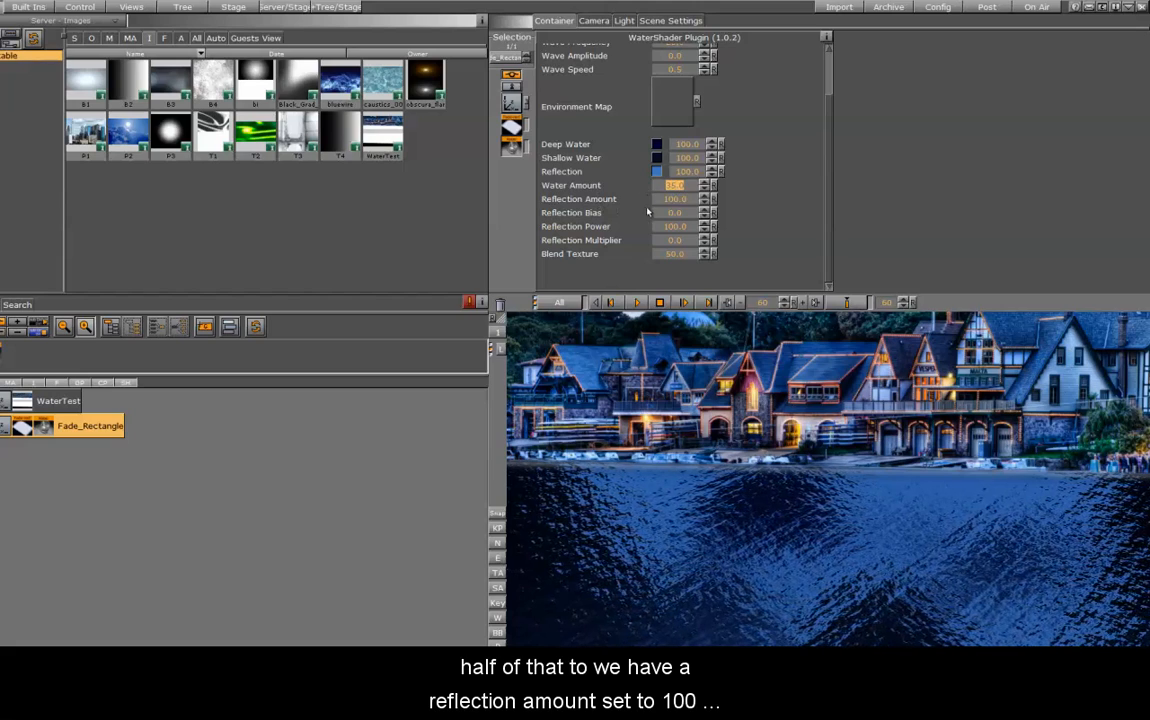
# Set the water shader's Reflection Amount to 50 and raise it to 73.4
pyautogui.doubleClick(677, 199)
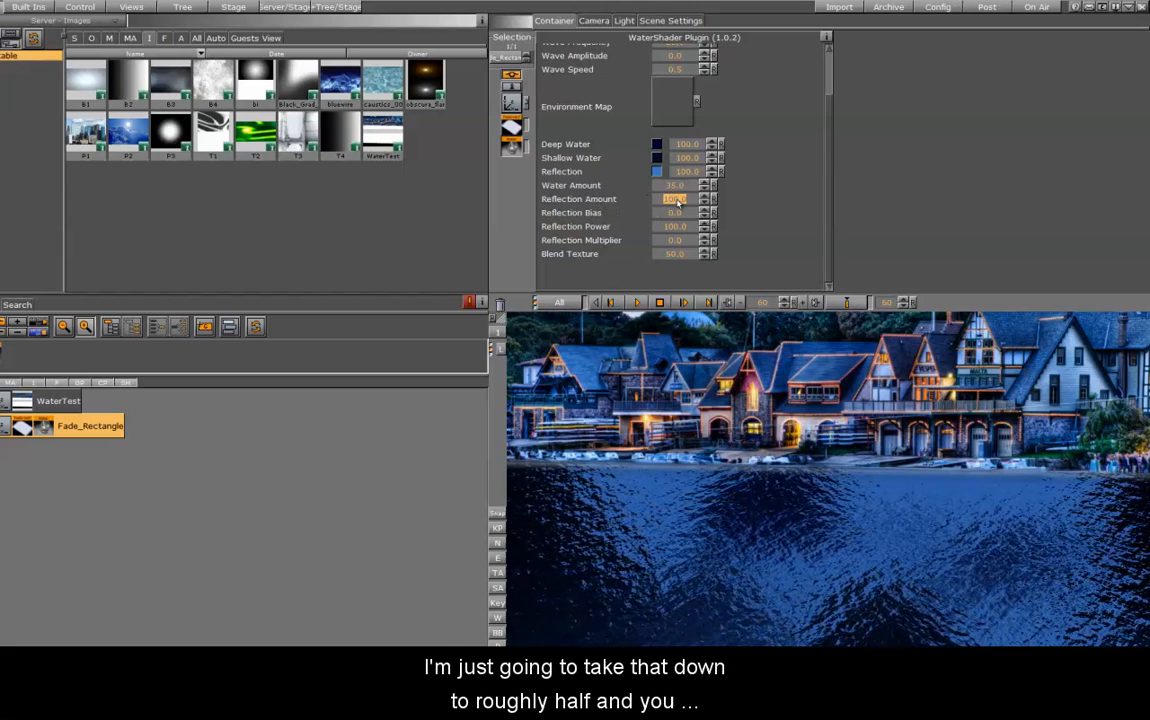
pyautogui.write('50')
pyautogui.press('Return')
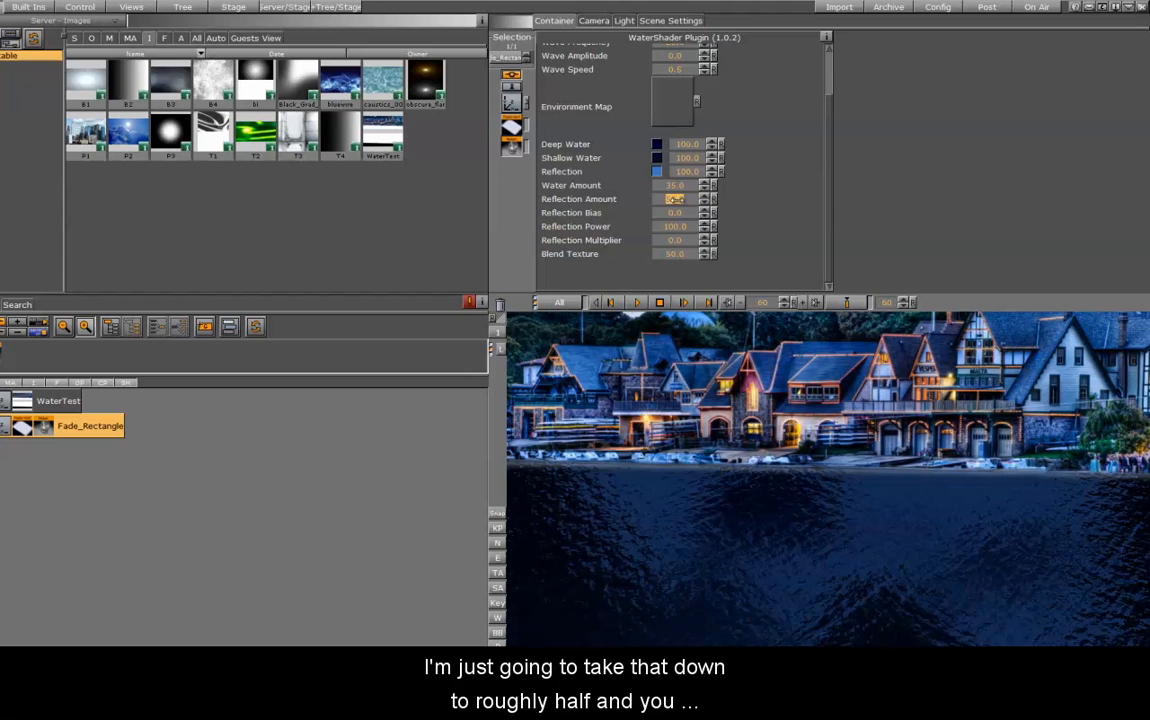
pyautogui.click(675, 201)
pyautogui.moveTo(656, 203); pyautogui.dragTo(800, 207)
pyautogui.click(709, 199)
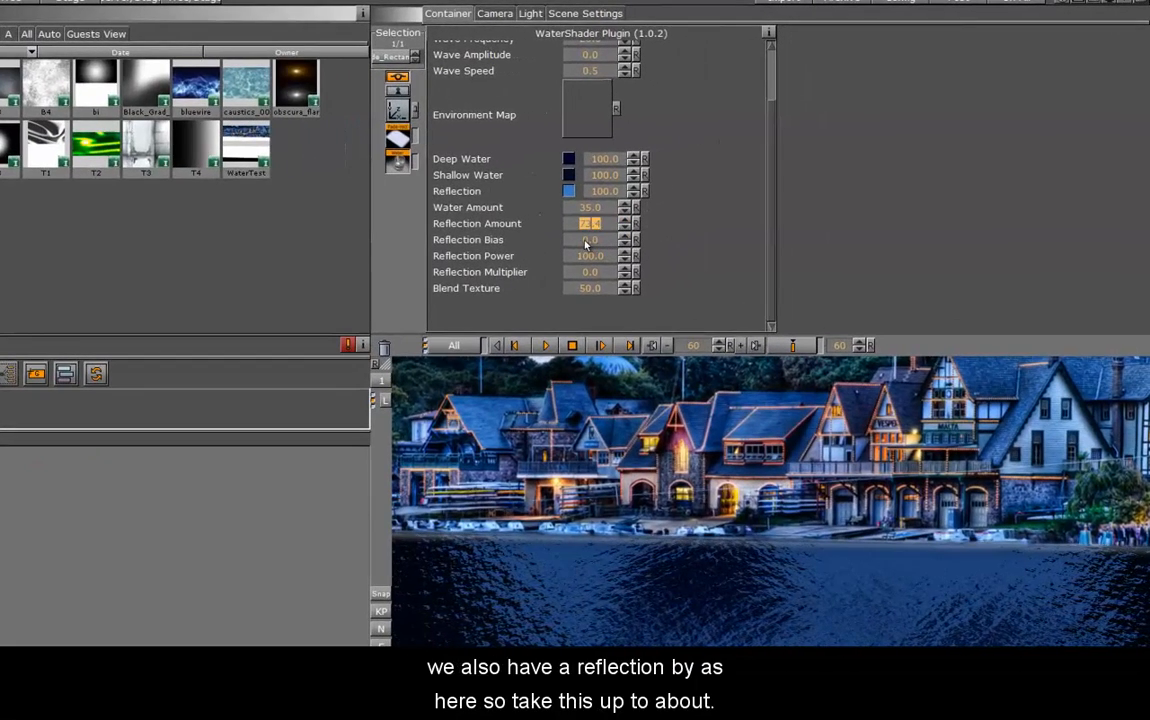
# Set the water shader's Reflection Bias to 20 and lower the Reflection Power to 95
pyautogui.click(587, 241)
pyautogui.write('200')
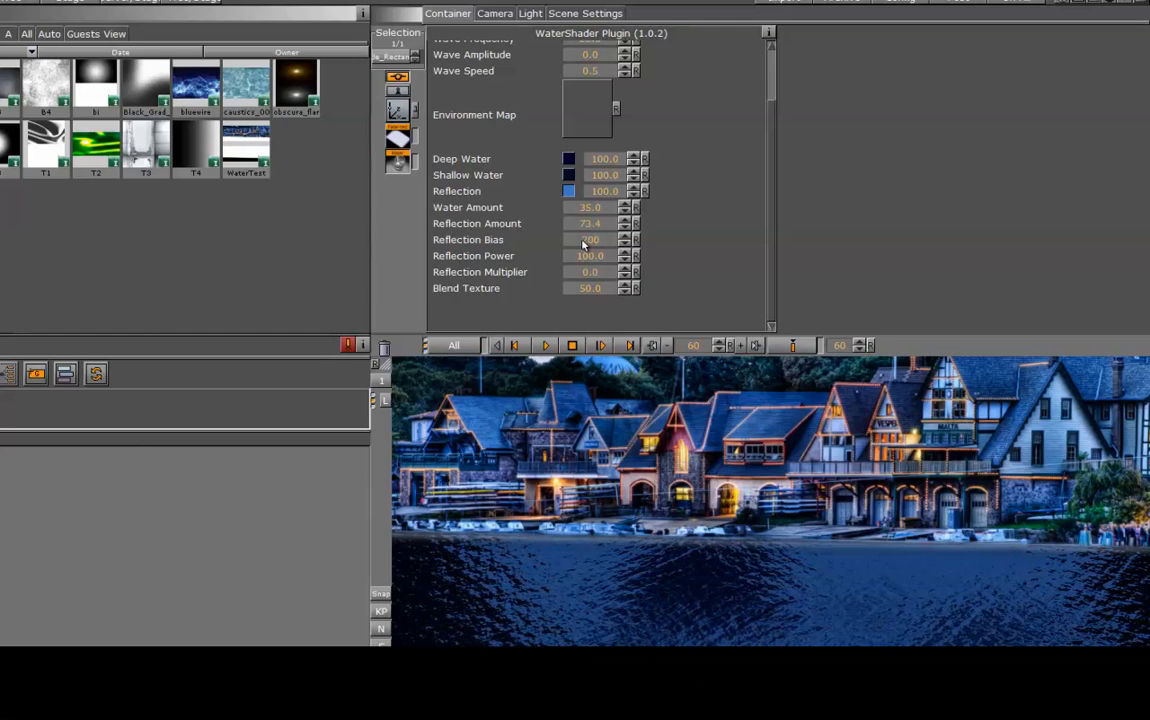
pyautogui.press('Return')
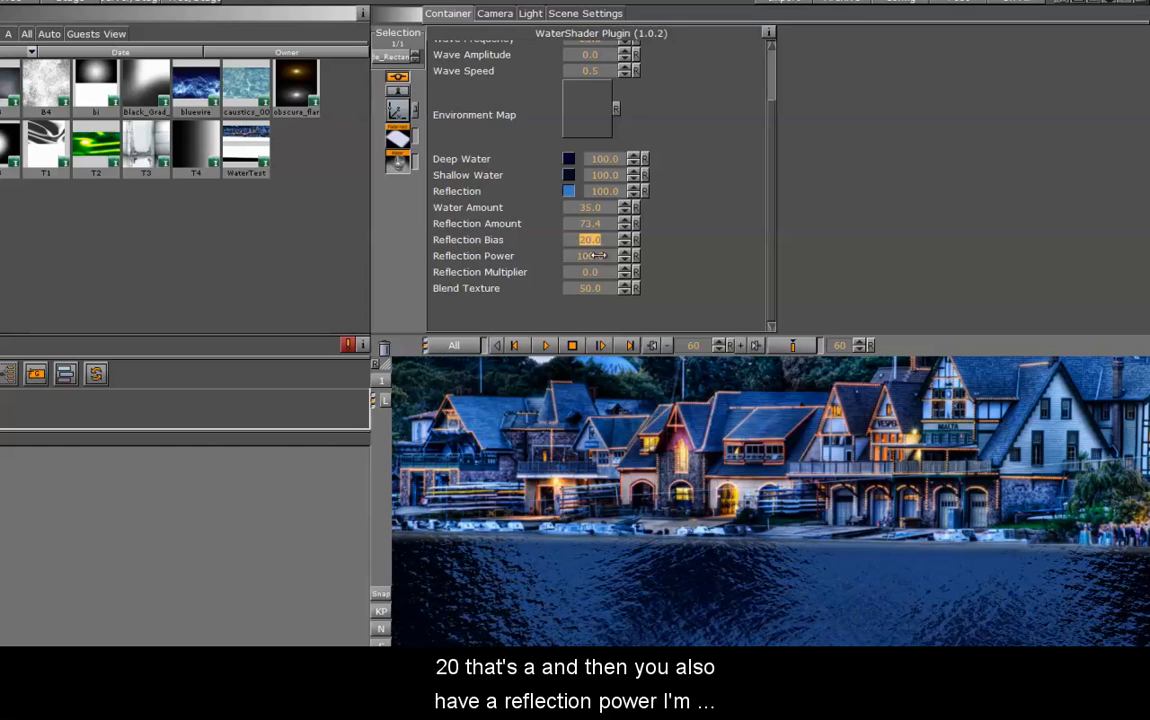
pyautogui.moveTo(600, 258); pyautogui.dragTo(587, 253)
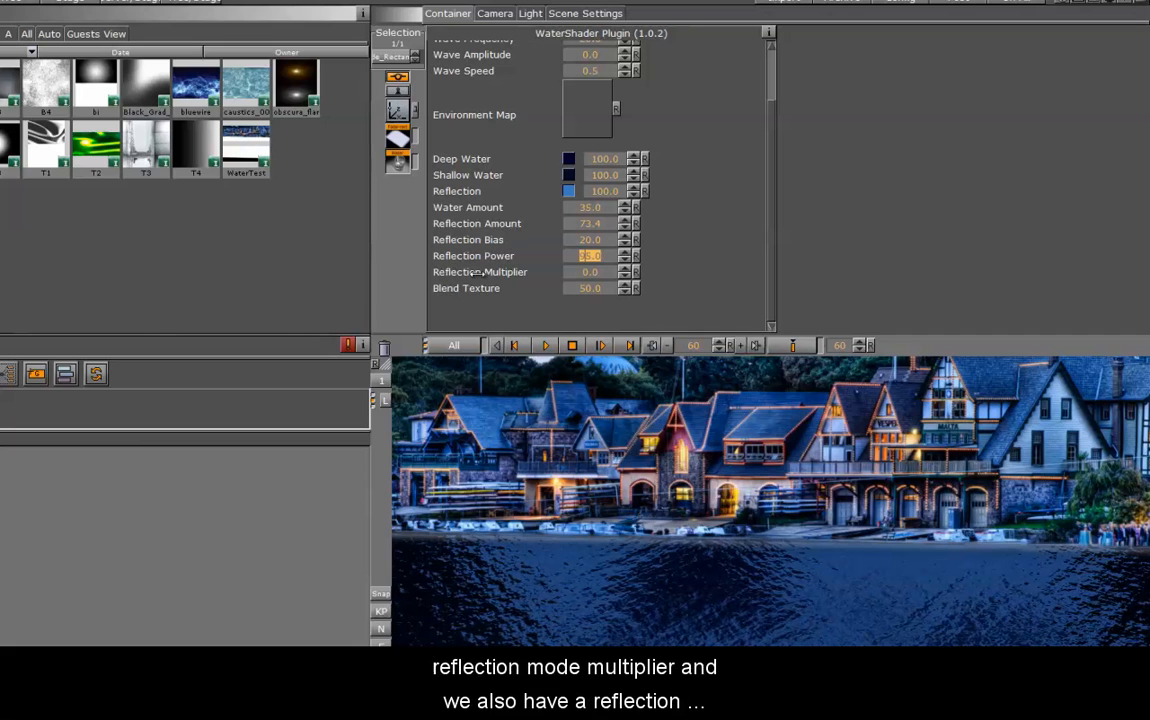
# Adjust the water shader's Reflection Multiplier to 8.2
pyautogui.click(574, 275)
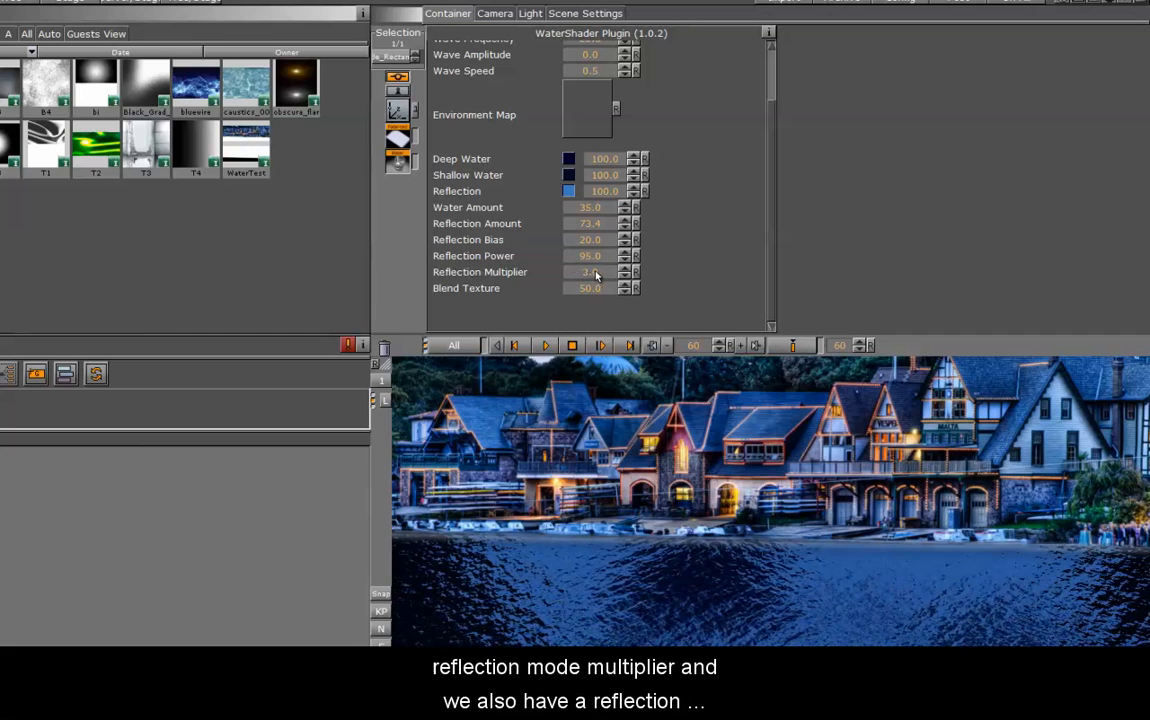
pyautogui.moveTo(597, 273); pyautogui.dragTo(522, 267)
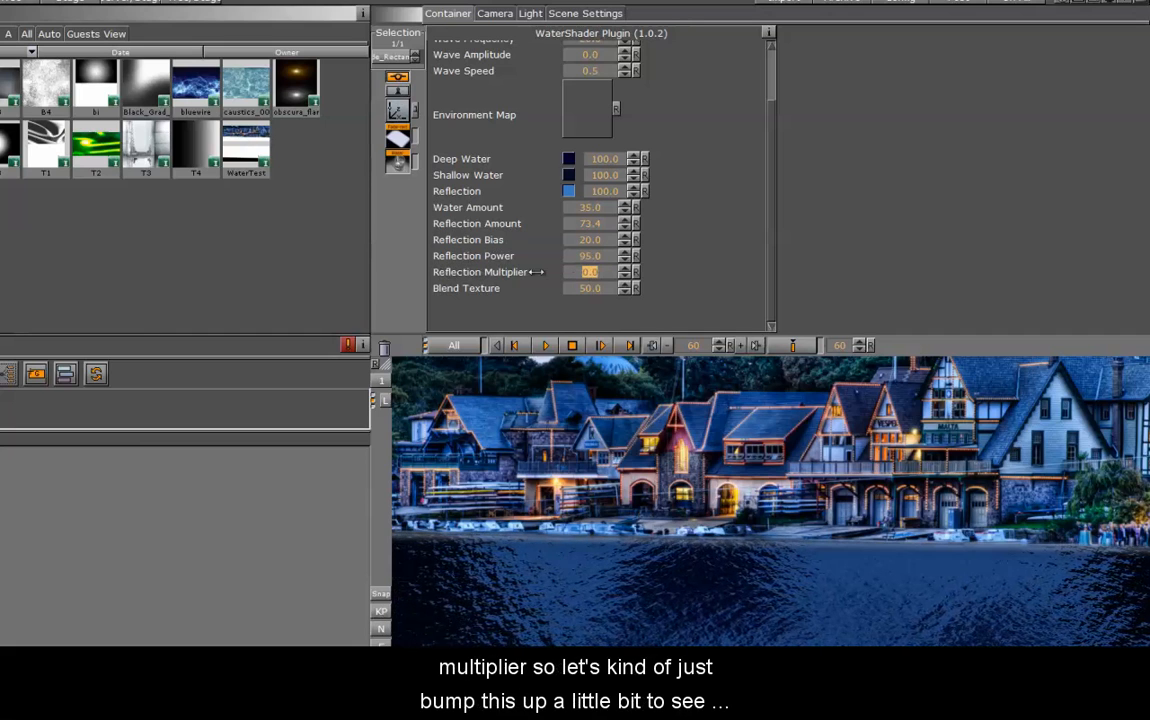
pyautogui.moveTo(579, 272); pyautogui.dragTo(638, 264)
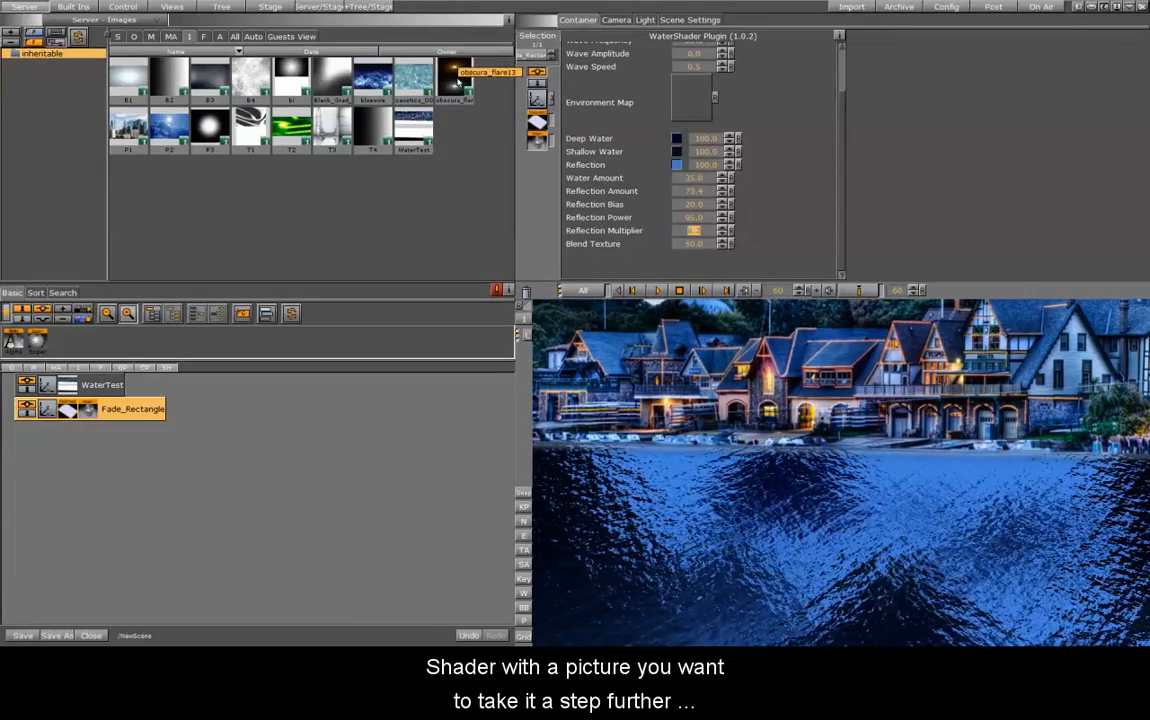
# Add the obscura_flare image to the scene and place it on the water at X -119, Z 282, with an X rotation of -55
pyautogui.moveTo(456, 80); pyautogui.dragTo(85, 470)
pyautogui.click(538, 100)
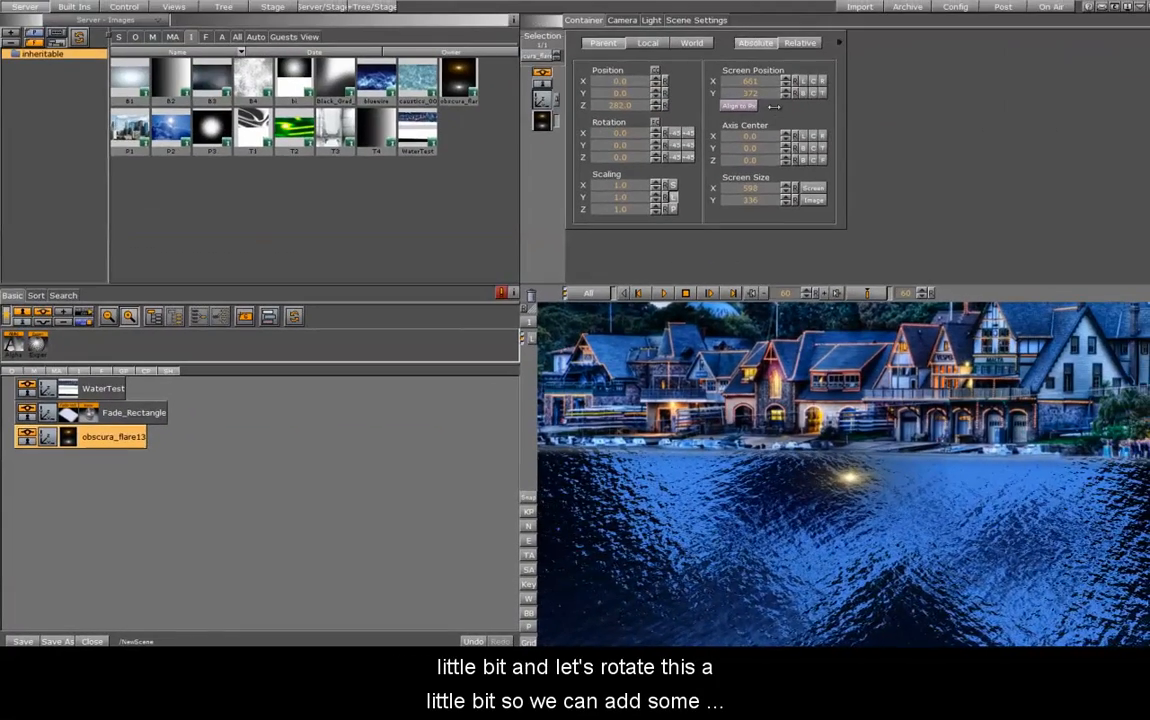
pyautogui.moveTo(630, 133); pyautogui.dragTo(600, 140)
pyautogui.moveTo(620, 81); pyautogui.dragTo(570, 78)
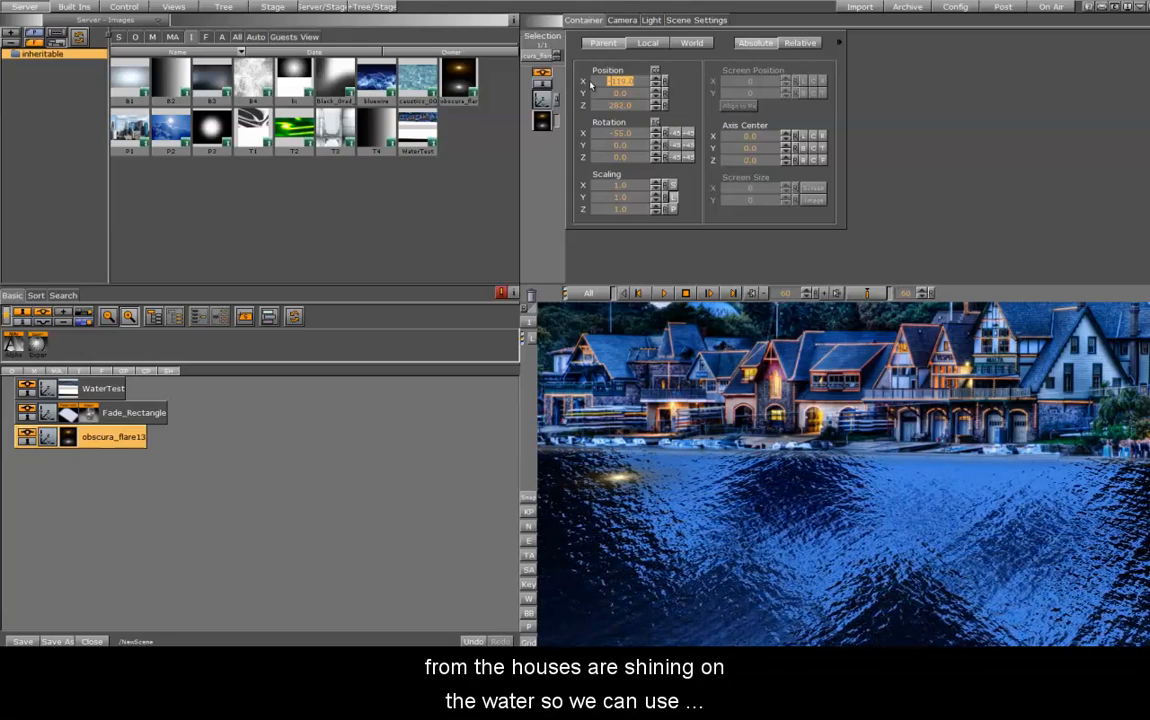
# Unlock the flare's proportional scaling and set its scale to 0.56 in X and 2.35 in Y
pyautogui.click(674, 185)
pyautogui.moveTo(621, 186); pyautogui.dragTo(613, 185)
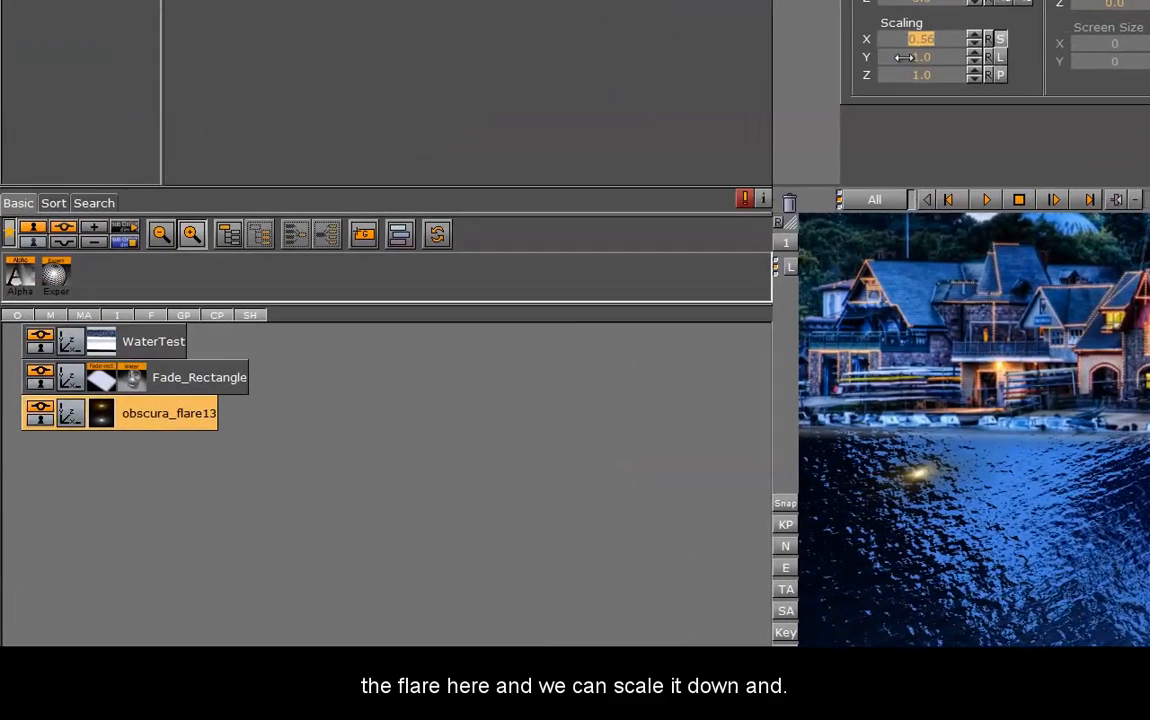
pyautogui.moveTo(805, 102); pyautogui.dragTo(838, 102)
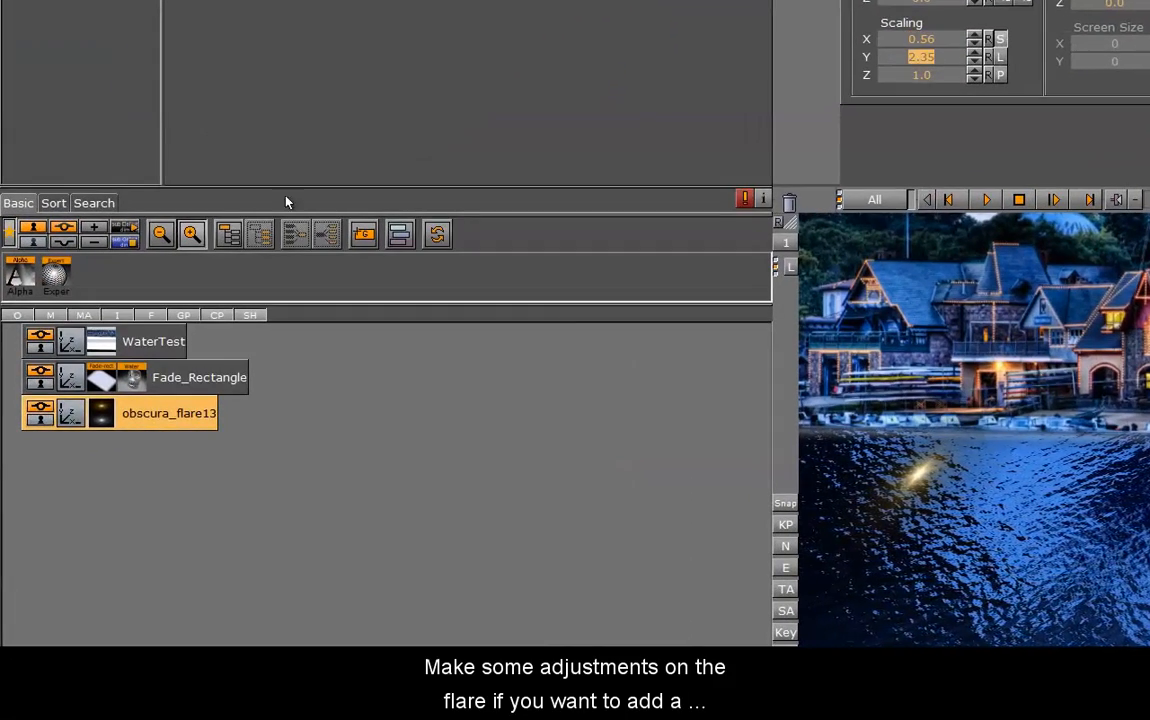
# Apply the Expert plugin to the obscura_flare13 container and set its Render Mode to Add
pyautogui.moveTo(55, 275); pyautogui.dragTo(133, 416)
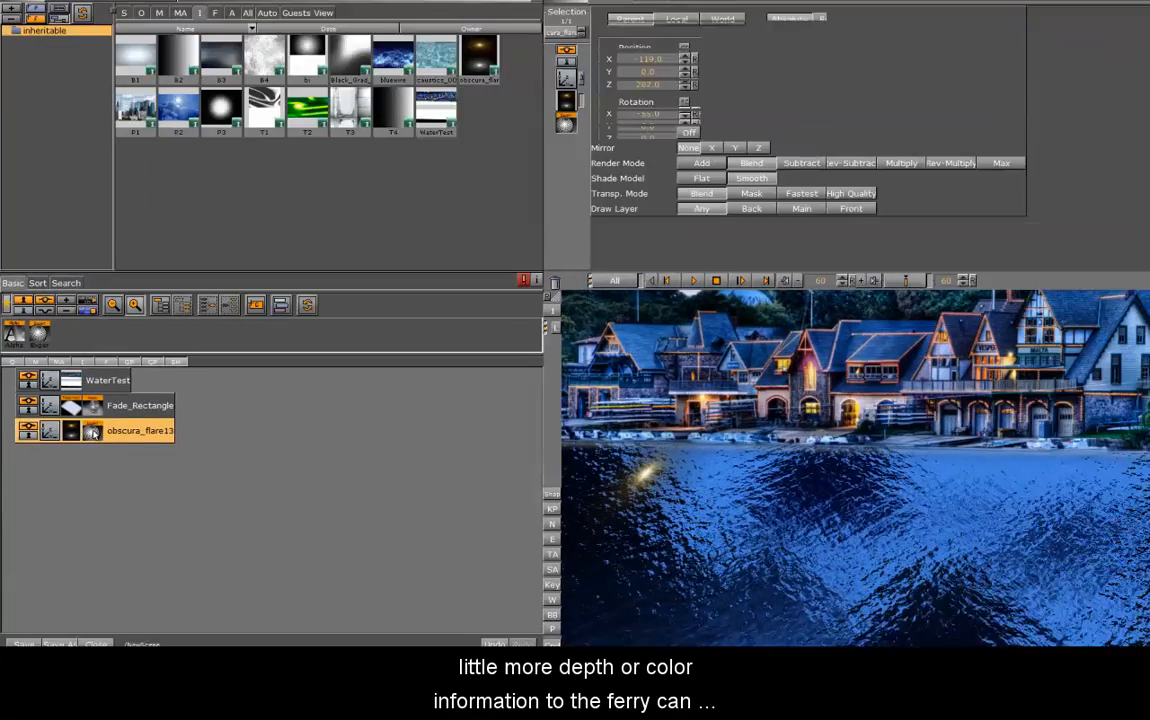
pyautogui.click(130, 415)
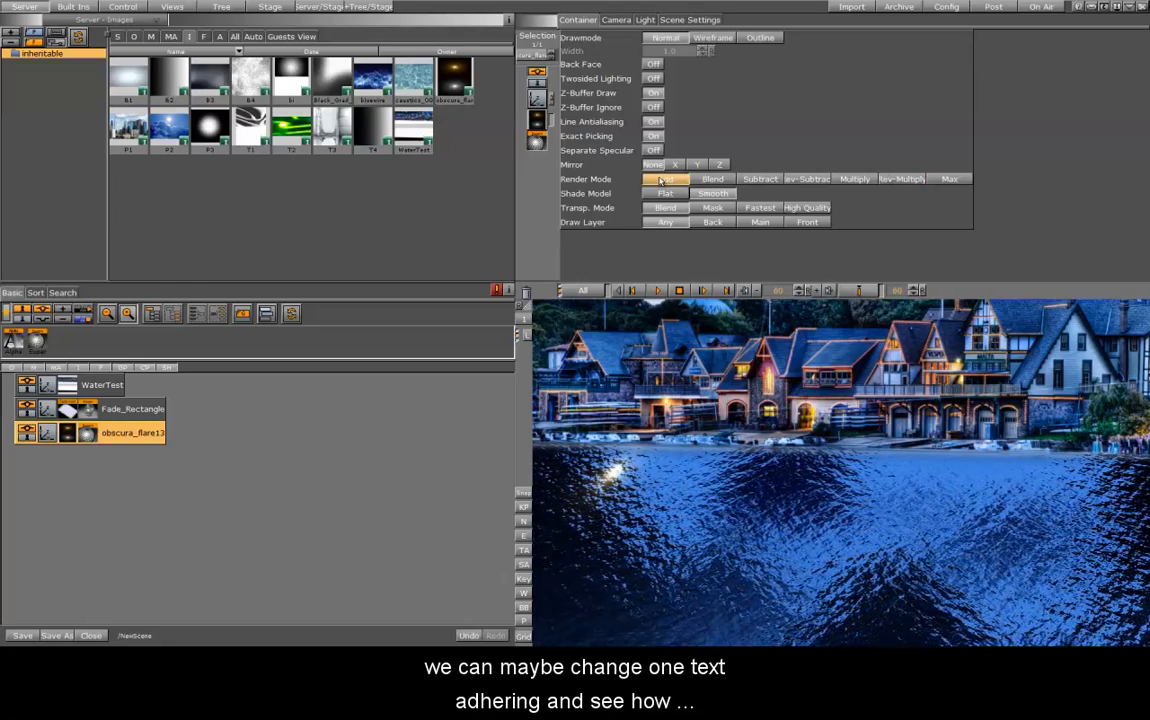
# Duplicate the obscura_flare13 container and move the copy to X position -38
pyautogui.keyDown('ctrl'); pyautogui.moveTo(112, 436); pyautogui.dragTo(72, 476); pyautogui.keyUp('ctrl')
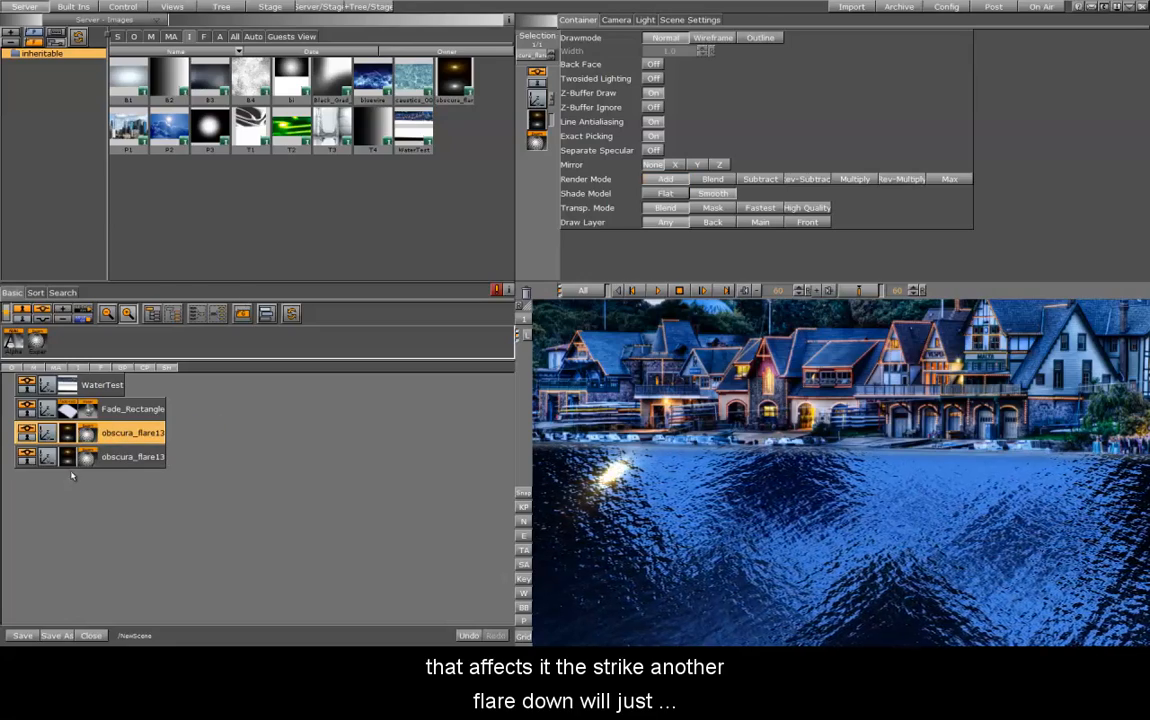
pyautogui.click(48, 457)
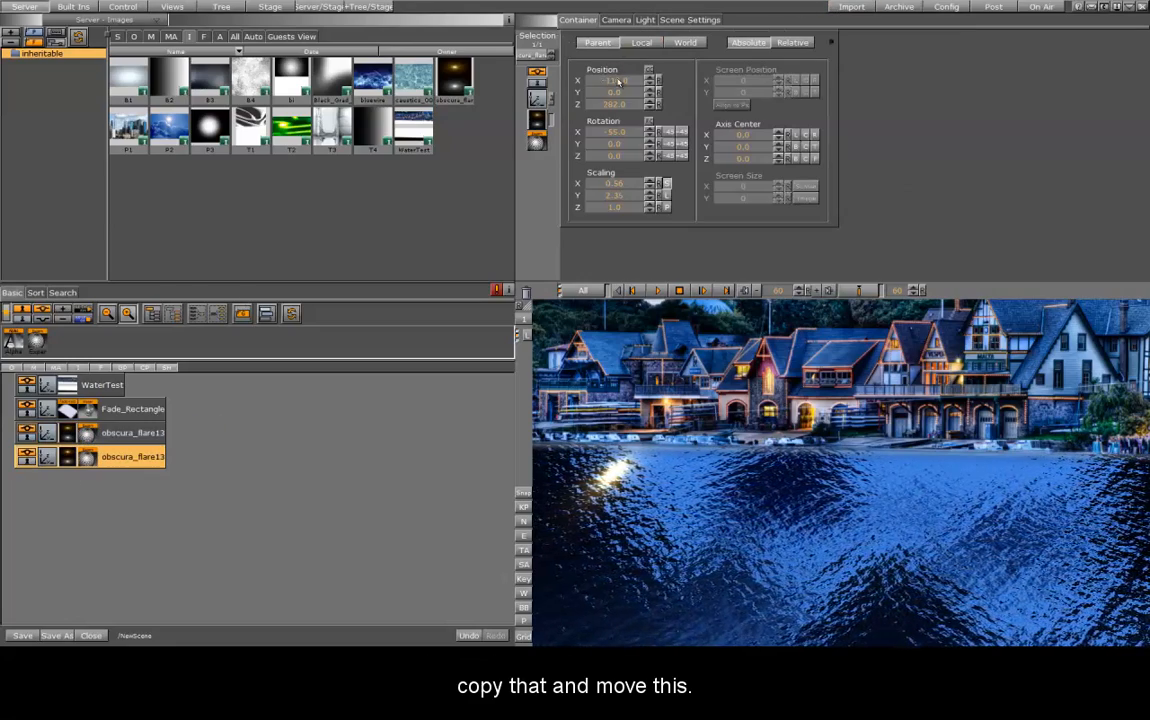
pyautogui.moveTo(616, 81); pyautogui.dragTo(657, 83)
pyautogui.click(651, 84)
pyautogui.click(651, 84)
pyautogui.click(651, 84)
# Duplicate the second flare container and move the new copy to an X position of about 49
pyautogui.keyDown('ctrl'); pyautogui.moveTo(133, 460); pyautogui.dragTo(86, 490); pyautogui.keyUp('ctrl')
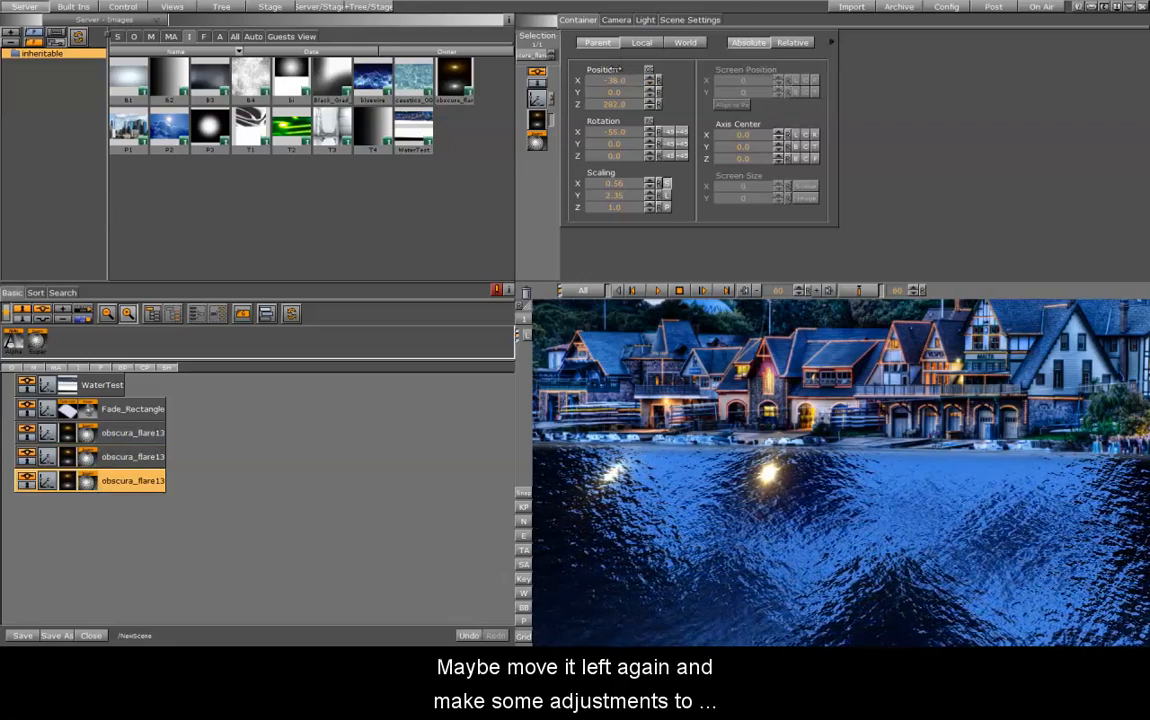
pyautogui.moveTo(612, 82); pyautogui.dragTo(660, 82)
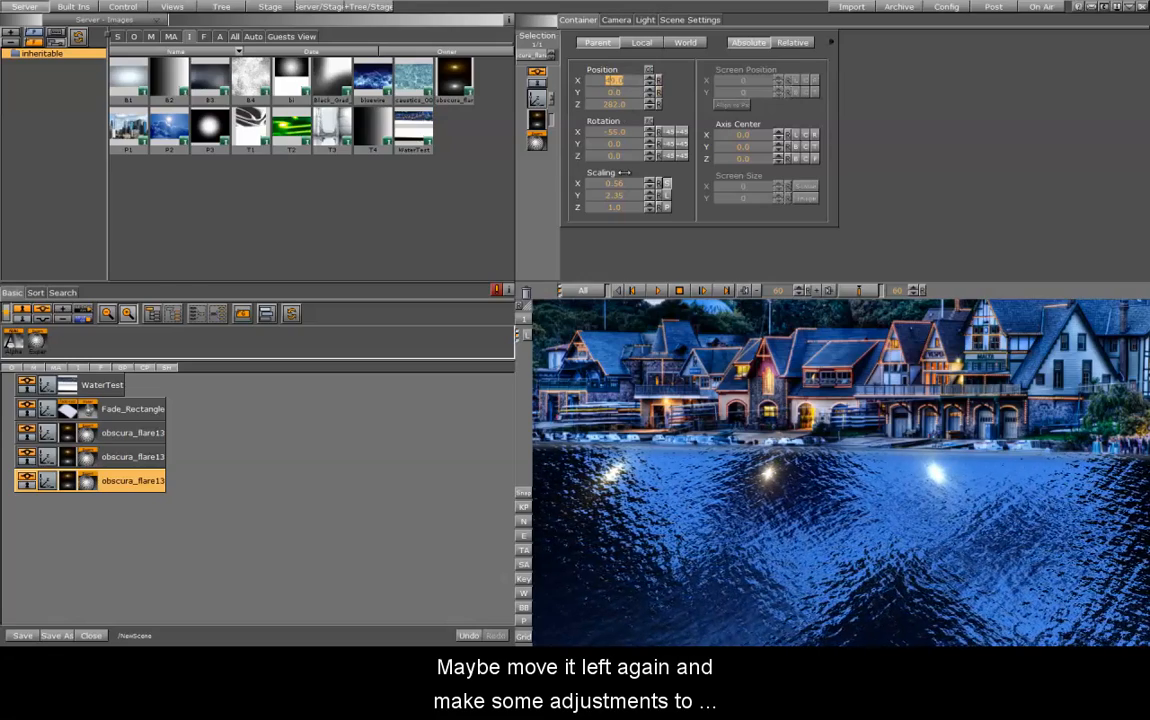
pyautogui.moveTo(617, 159); pyautogui.dragTo(600, 170)
# Change the third flare's Expert Render Mode to Max
pyautogui.click(538, 143)
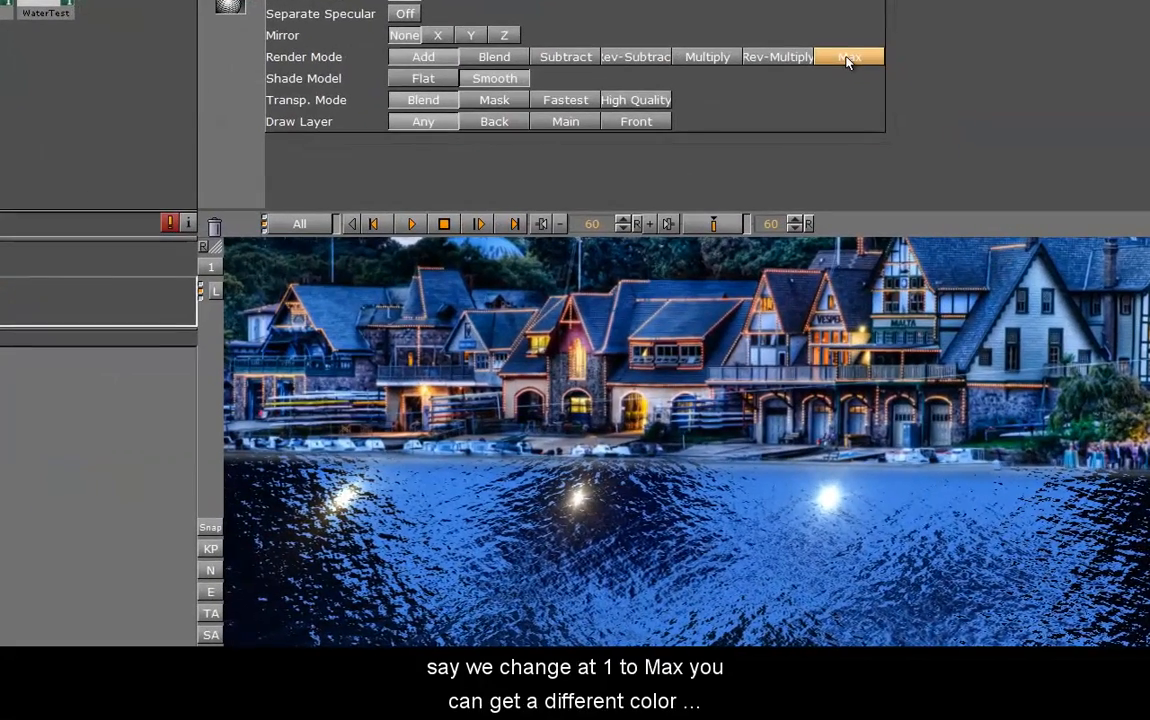
pyautogui.click(930, 161)
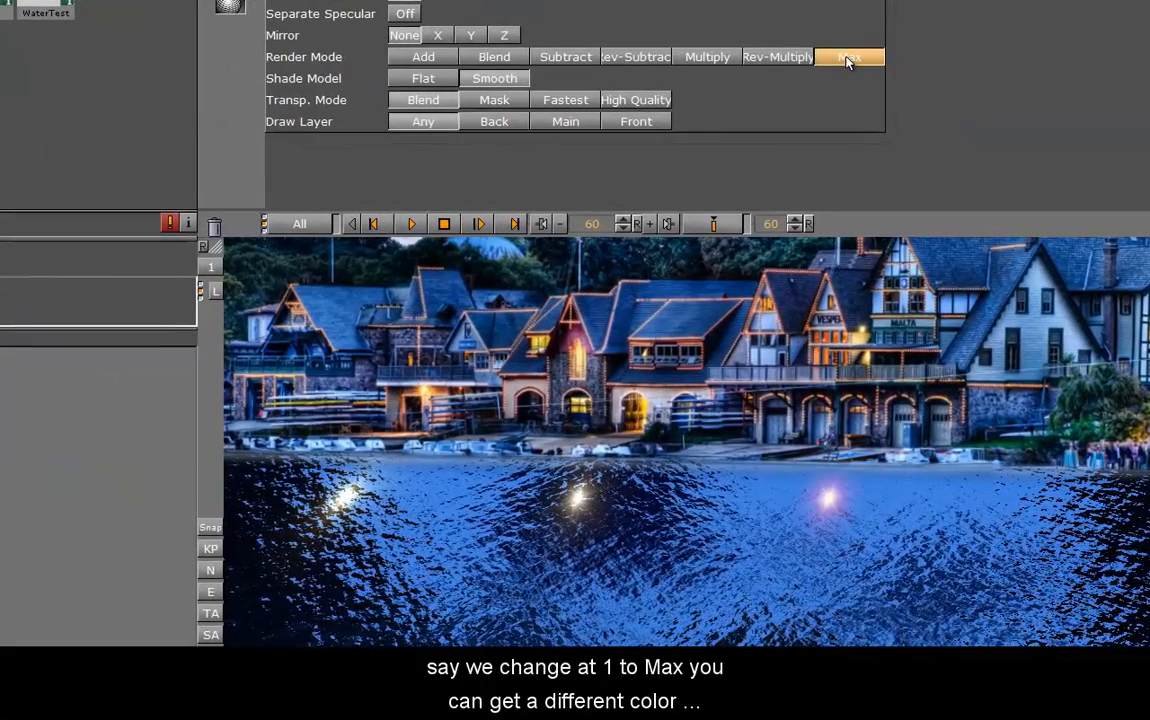